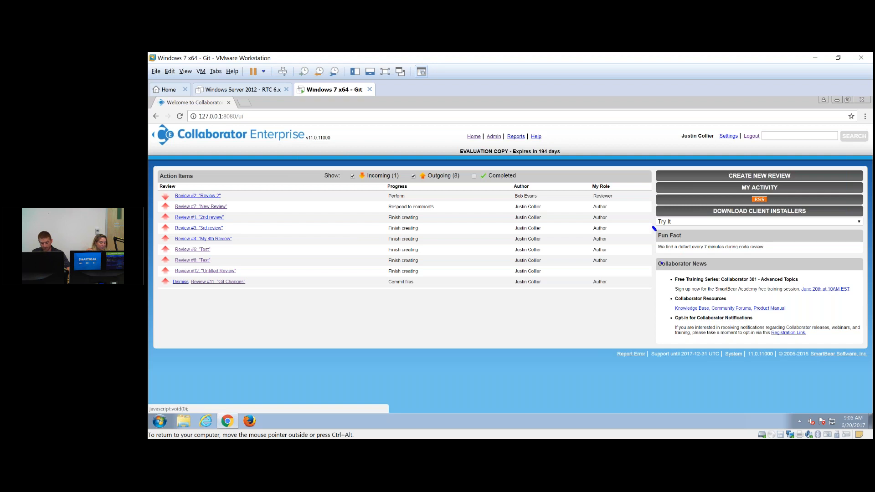
Open the site-wide administration page and look through the system settings, from the external URL down to the extra fun facts.
drag(659, 270, 711, 269)
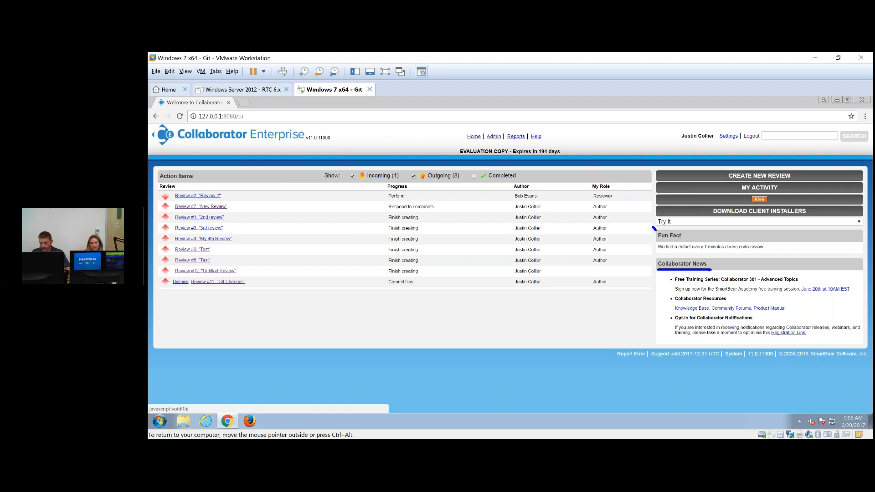
click(494, 136)
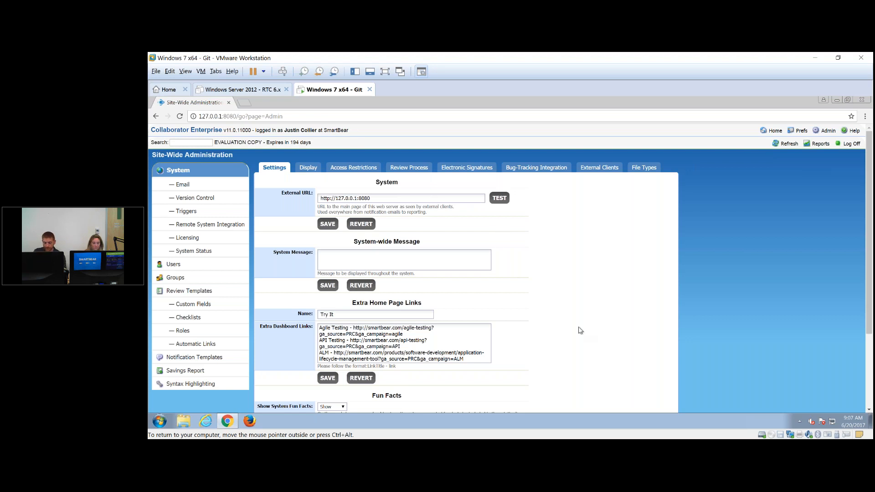
scroll(579, 329, down, 2)
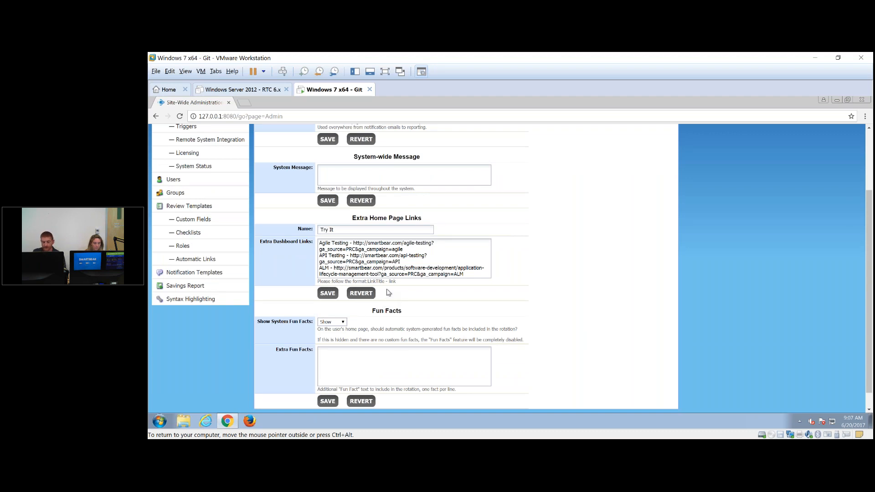
scroll(388, 292, up, 2)
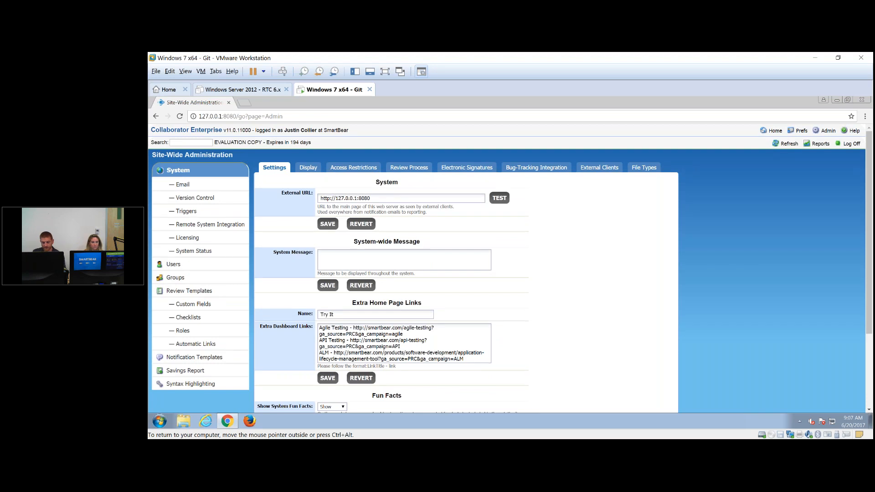
Open the site-wide display options and examine the defect and group labels, Compact View and comment-moving settings up close.
click(306, 169)
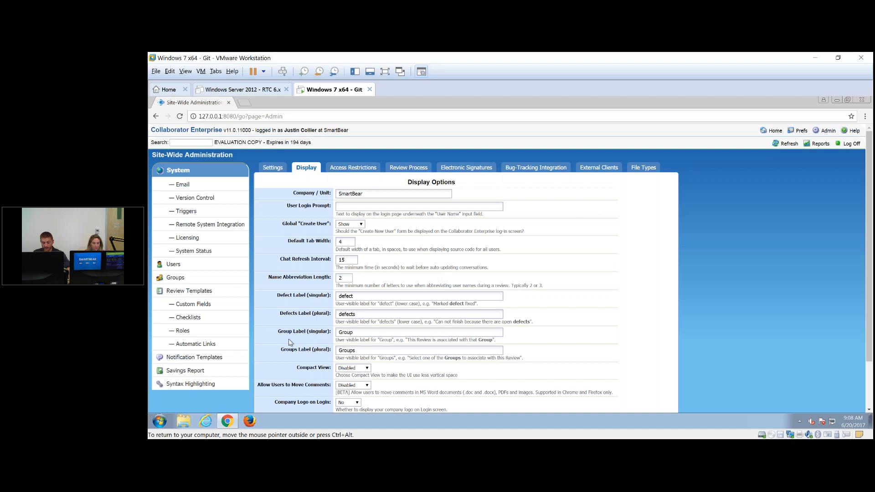
key(super+plus)
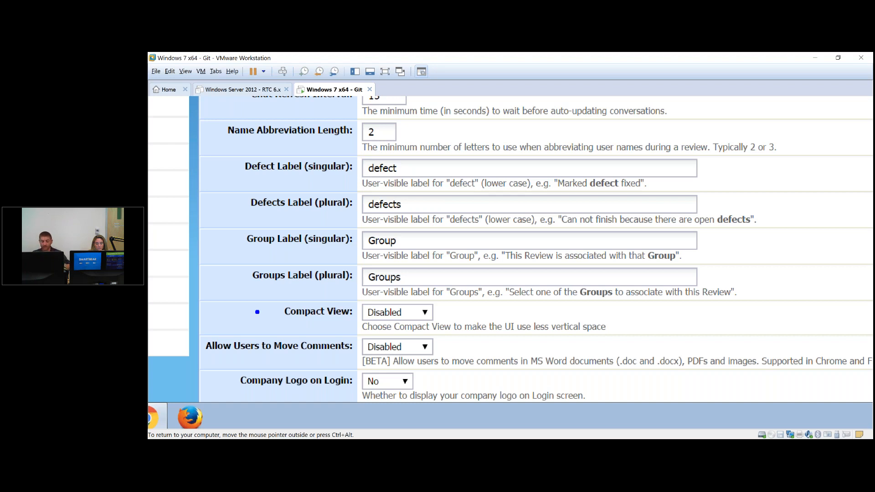
key(Escape)
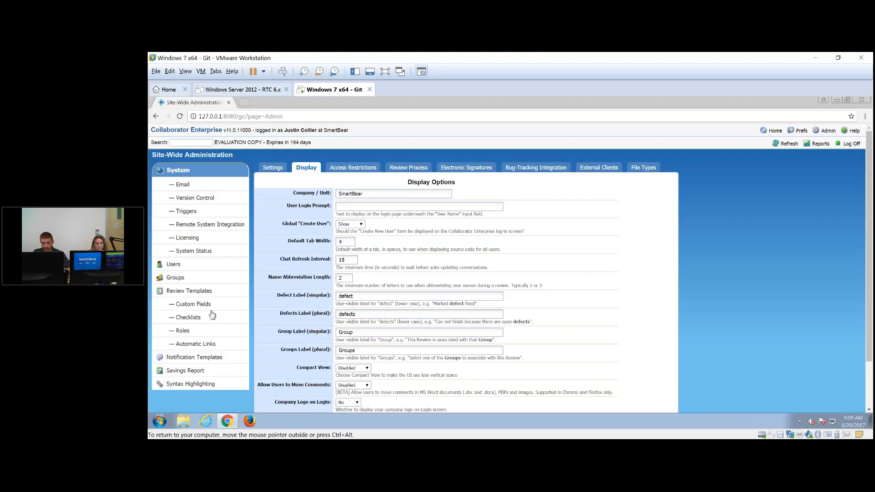
Load the Collaborator home page in a second browser tab and open Review #12, "Untitled Review".
middle_click(769, 131)
click(268, 102)
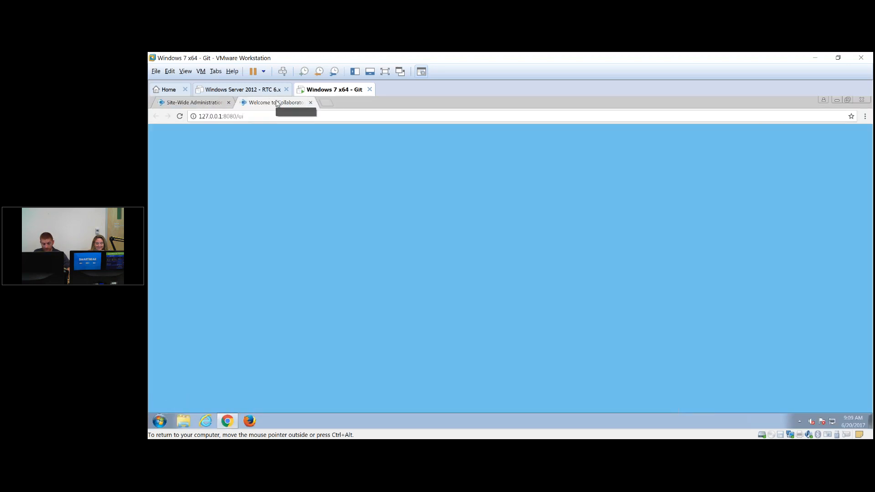
click(205, 271)
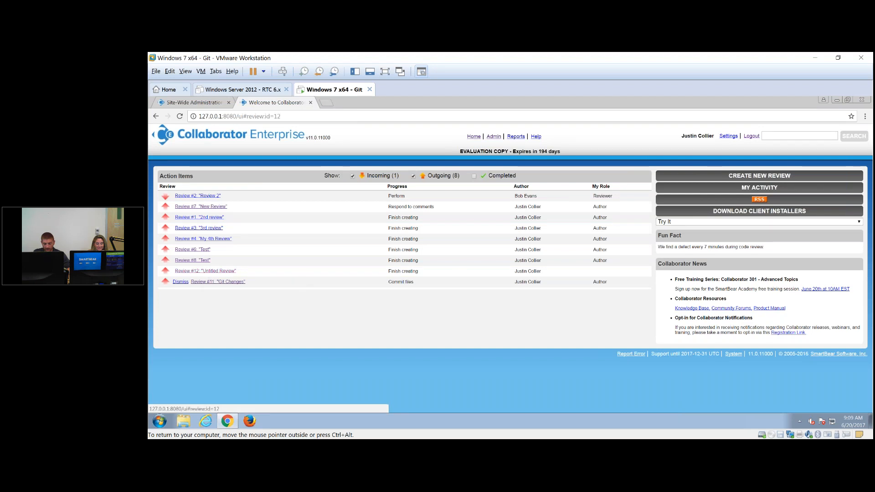
Add yourself to the participants of Review #12, first as Observer, and change the role to Reviewer.
scroll(379, 205, down, 5)
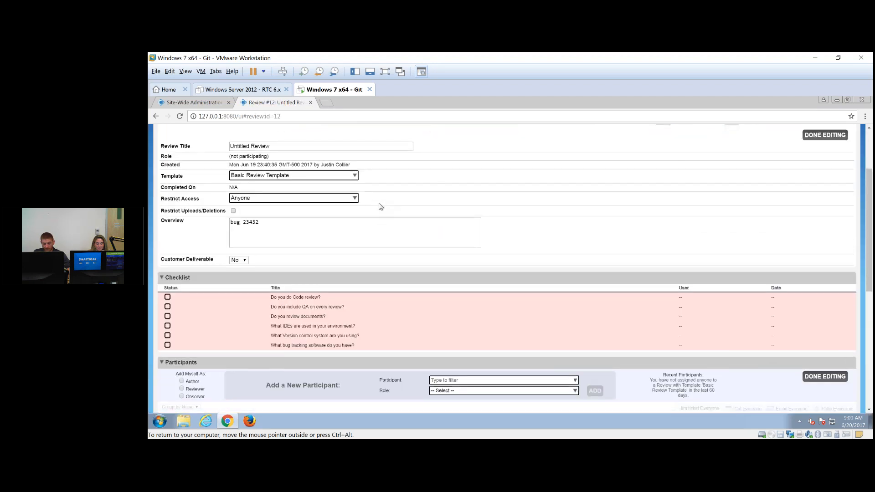
click(182, 272)
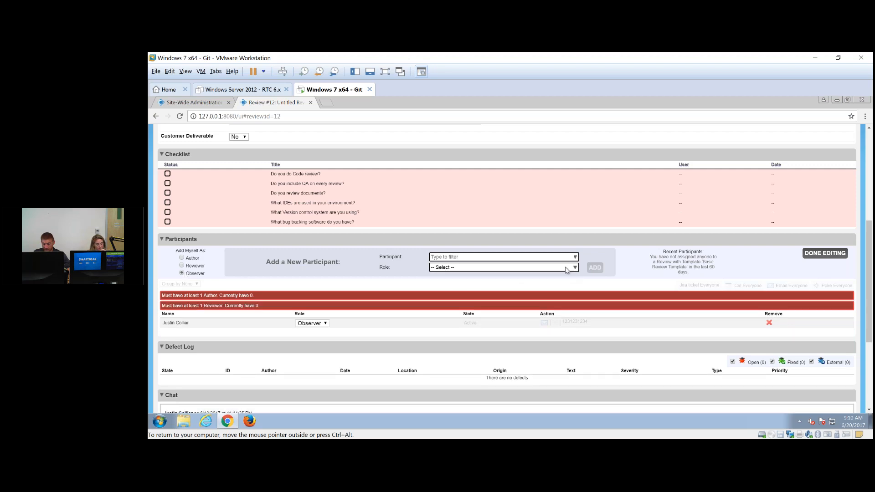
click(182, 265)
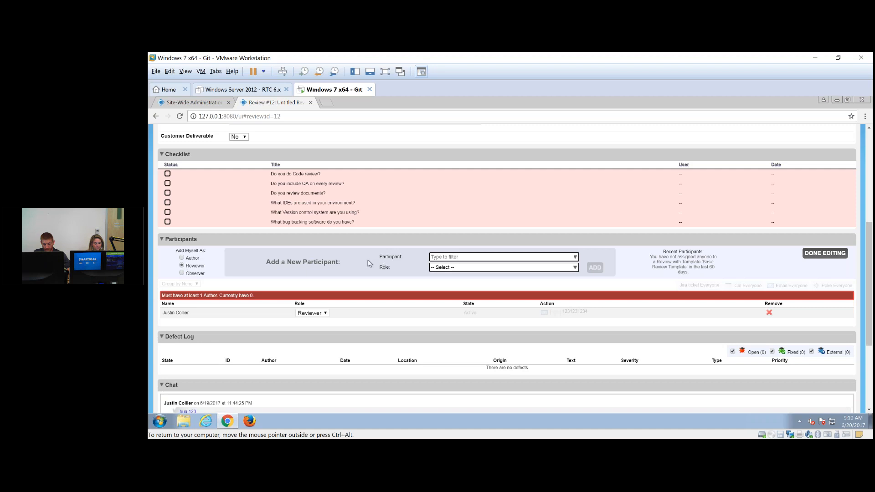
scroll(368, 263, down, 4)
scroll(368, 262, up, 7)
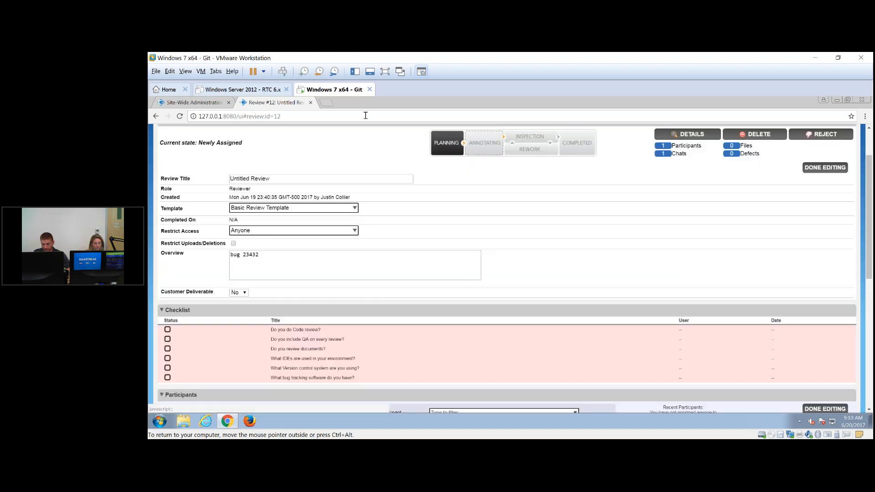
scroll(629, 240, up, 2)
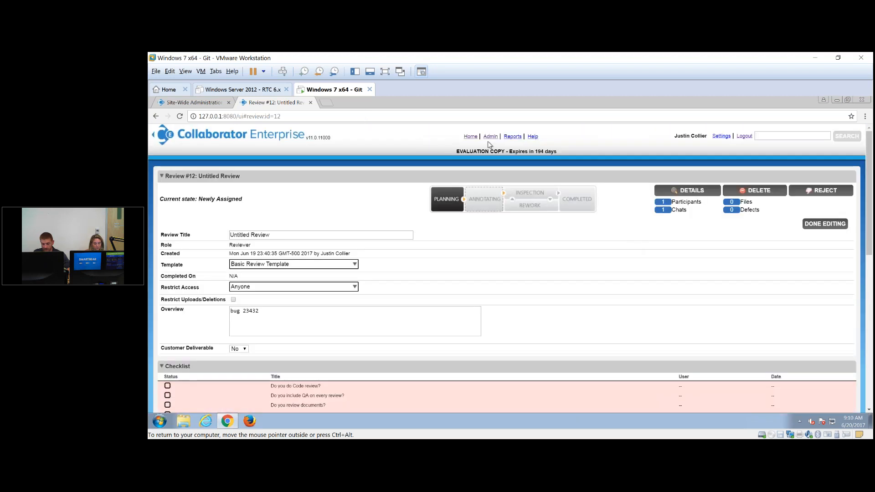
Open PrimeUtils.java from the review materials of Review #7, "New Review", and examine its line 37 and line 43 comments.
click(470, 137)
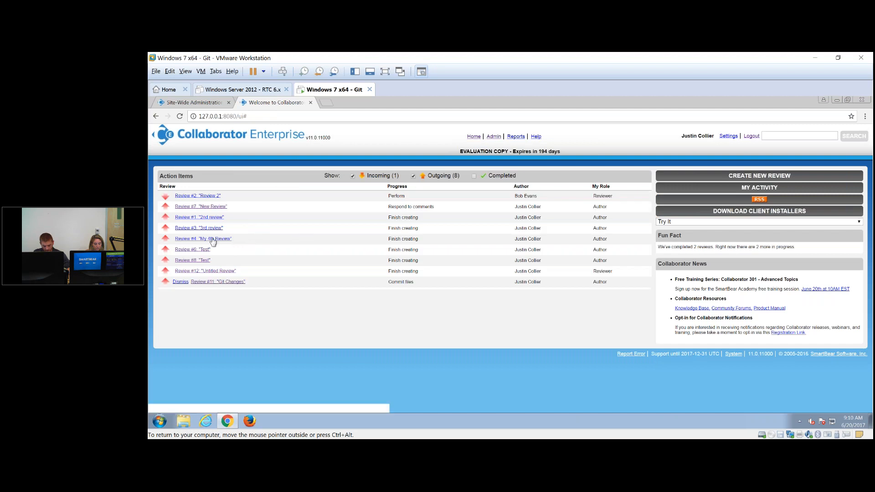
click(214, 207)
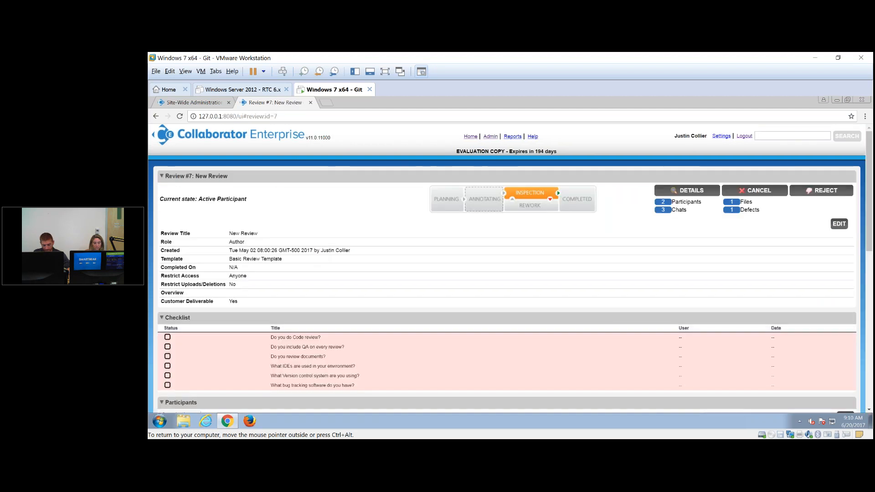
scroll(293, 321, down, 15)
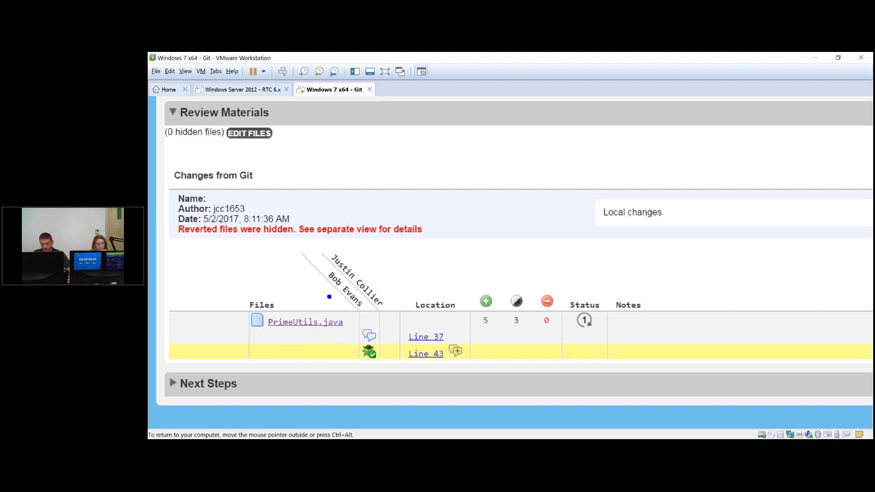
key(Escape)
click(228, 352)
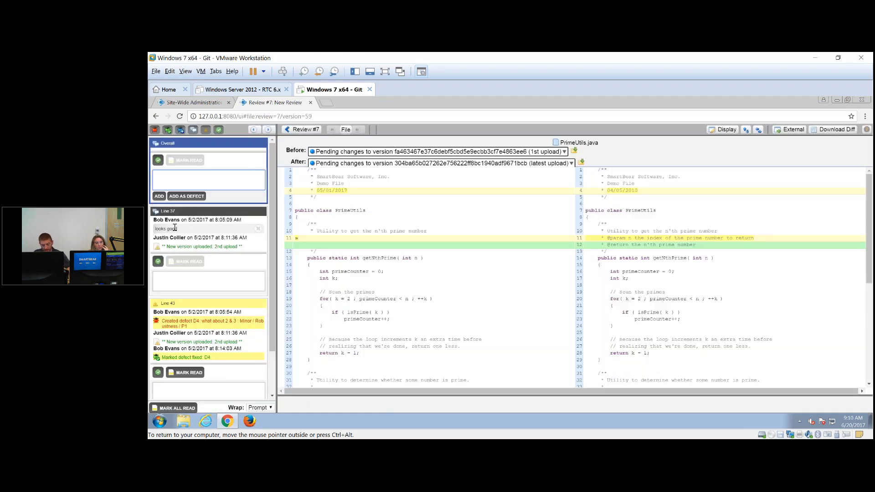
key(super+plus)
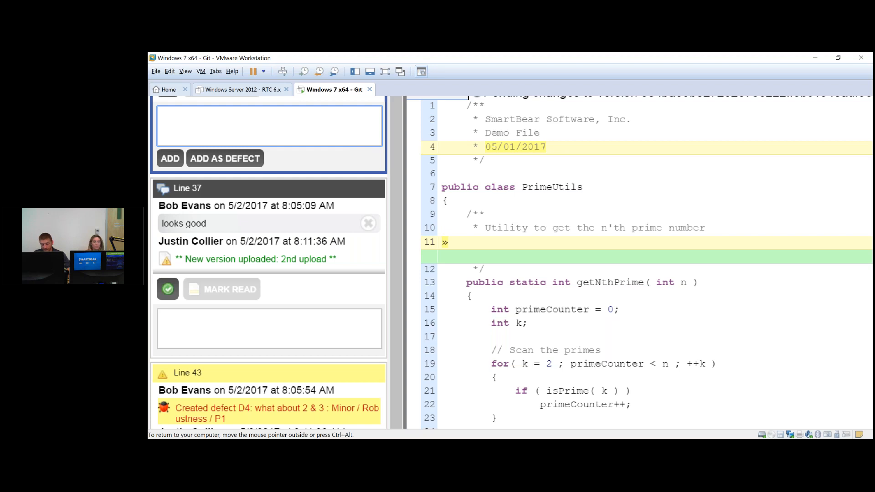
key(super+minus)
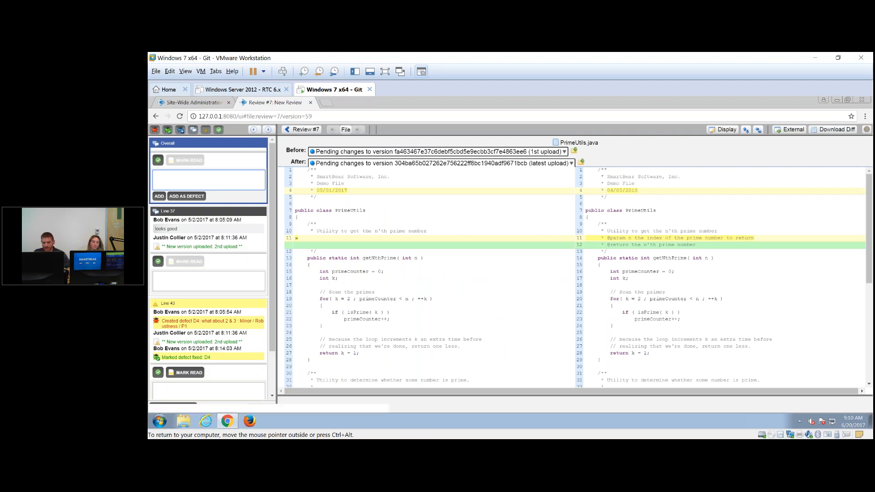
Return to the site-wide display options and view the available choices for Compact View, leaving the setting as is.
click(191, 102)
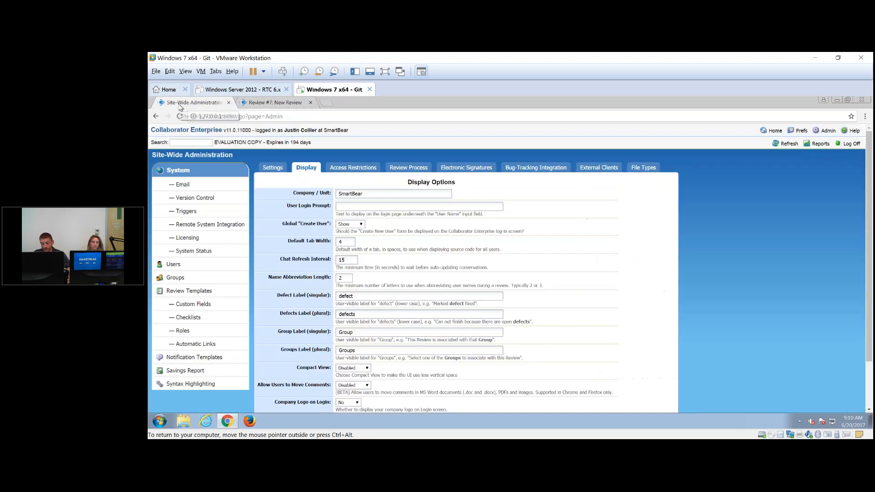
click(354, 369)
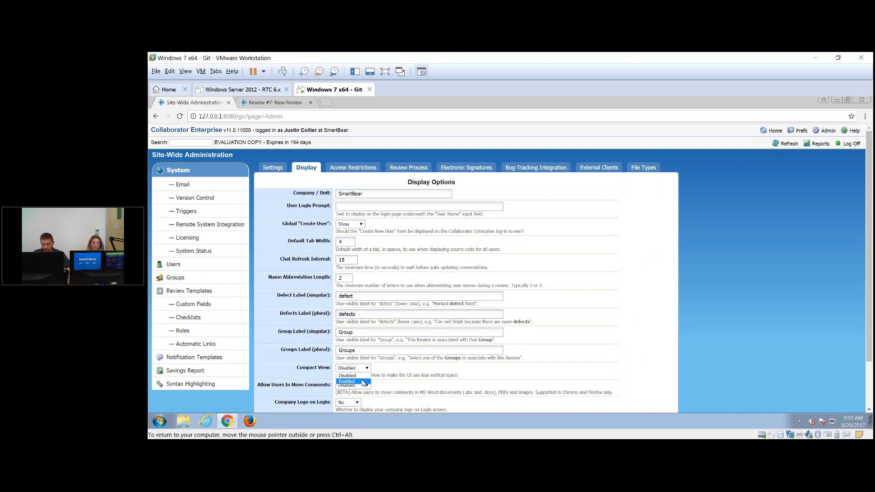
click(516, 365)
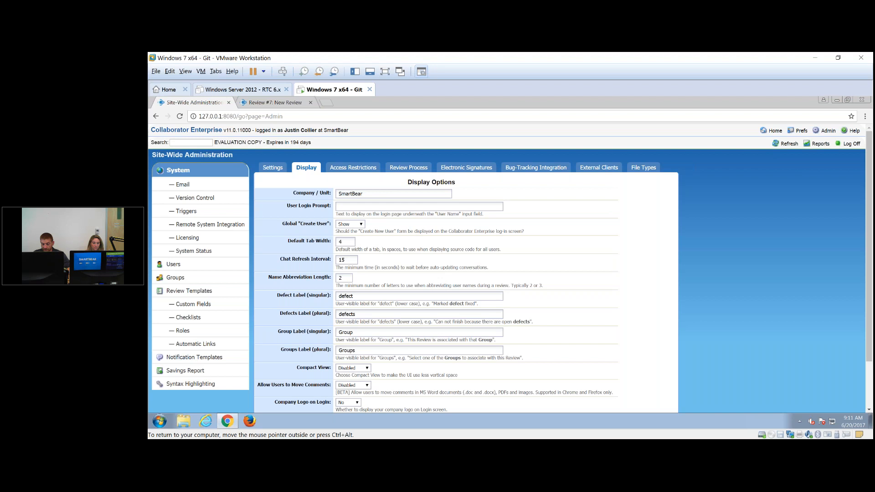
Leave the file comparison, open your personal display preferences, and examine the version ordering, file view and Compact View settings.
click(276, 103)
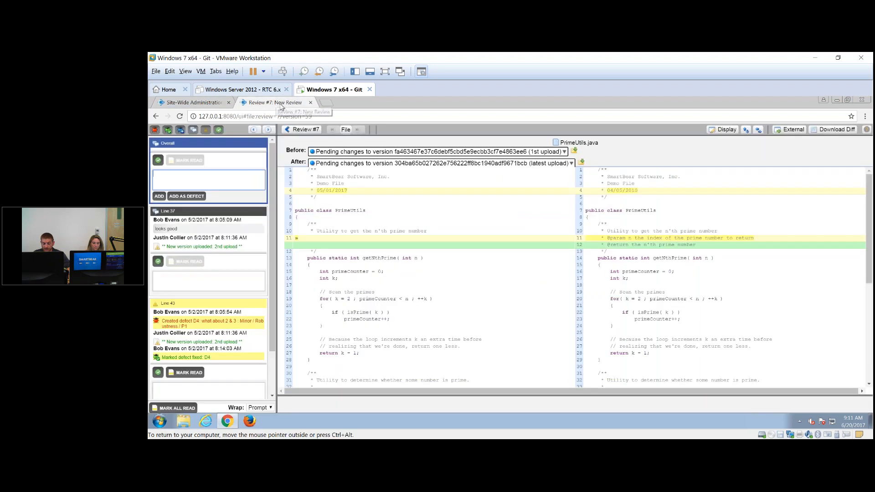
click(284, 130)
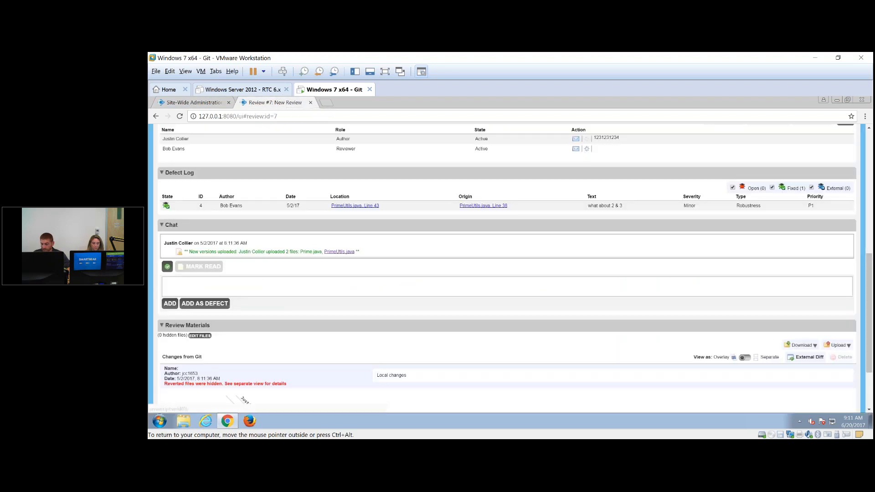
scroll(507, 269, up, 7)
click(726, 138)
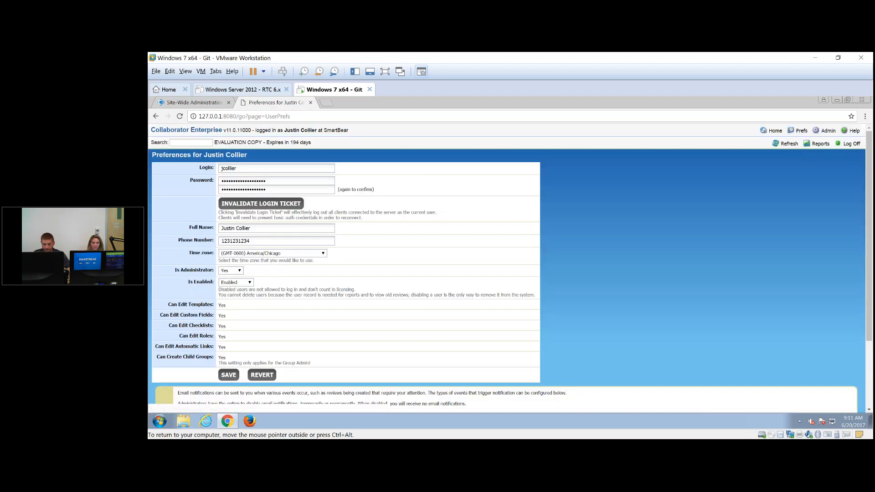
click(248, 168)
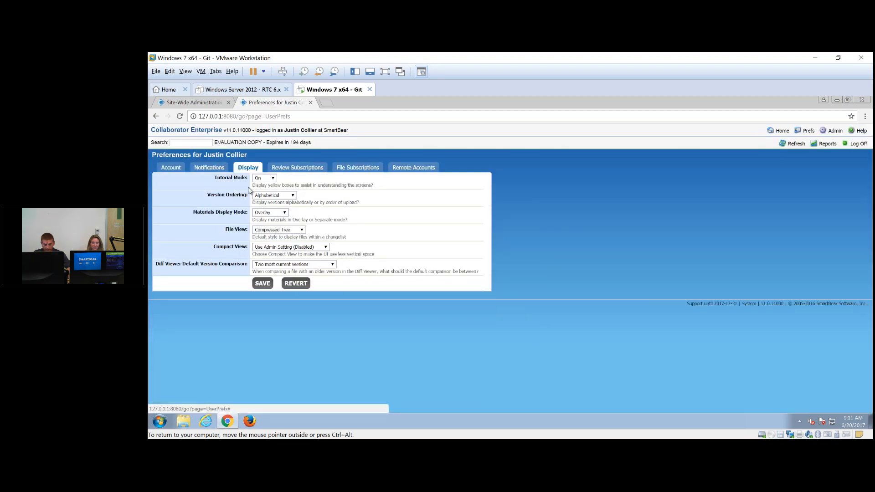
key(ctrl+1)
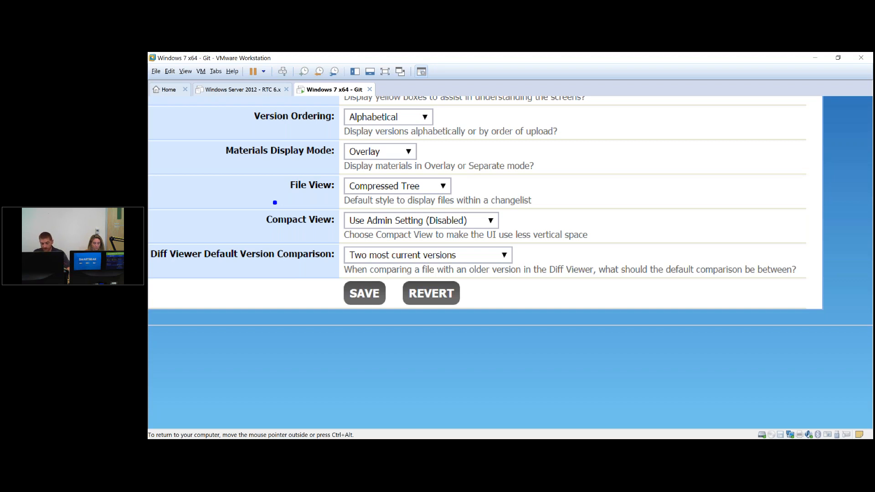
key(Escape)
View the available options for the Diff Viewer Default Version Comparison preference, leaving the setting as is.
click(300, 265)
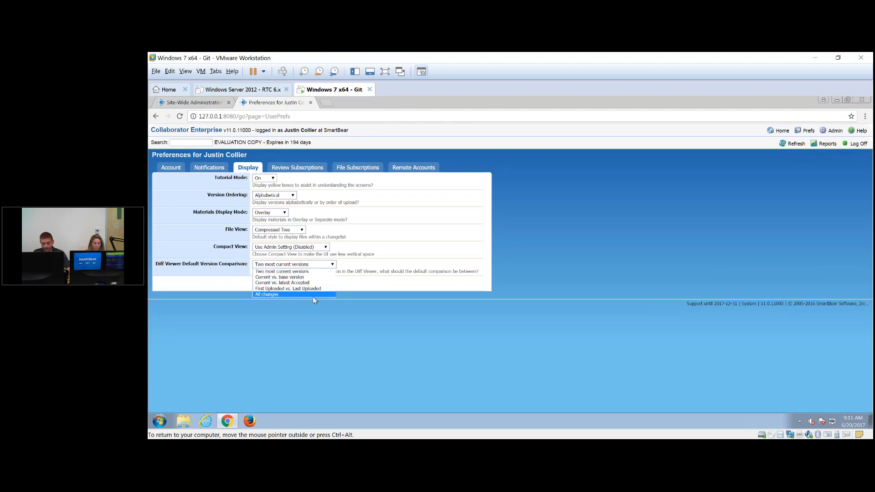
key(ctrl+1)
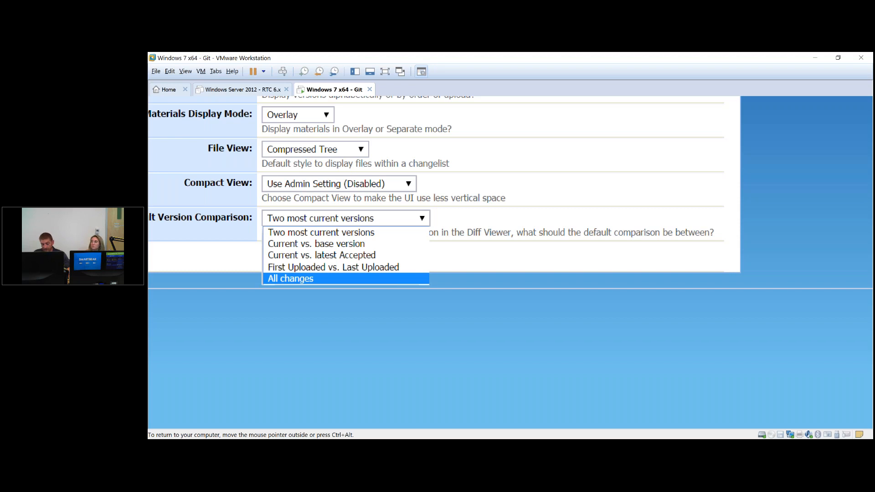
key(Escape)
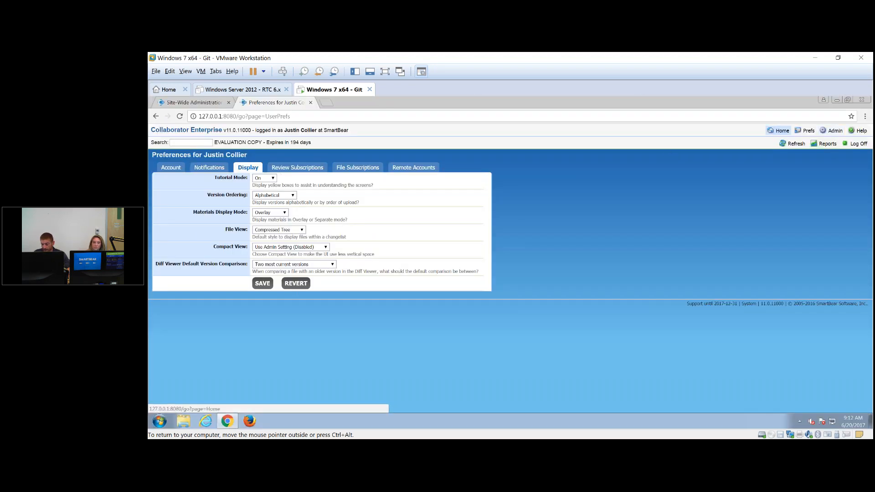
Return to Review #7, "New Review", from the home page and reopen PrimeUtils.java in the diff viewer.
click(782, 130)
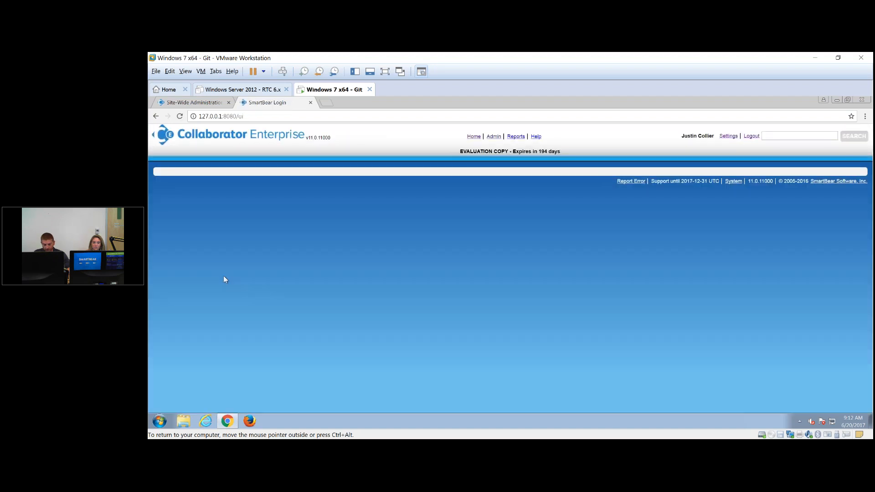
click(210, 207)
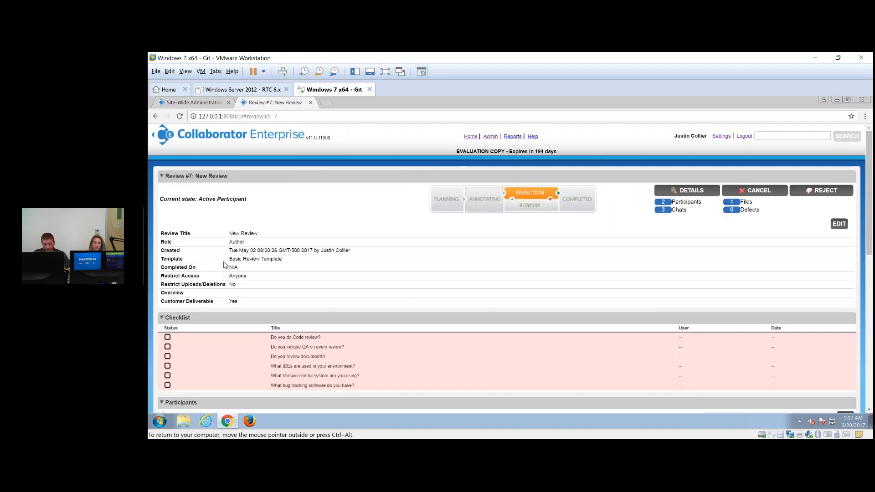
scroll(228, 296, down, 15)
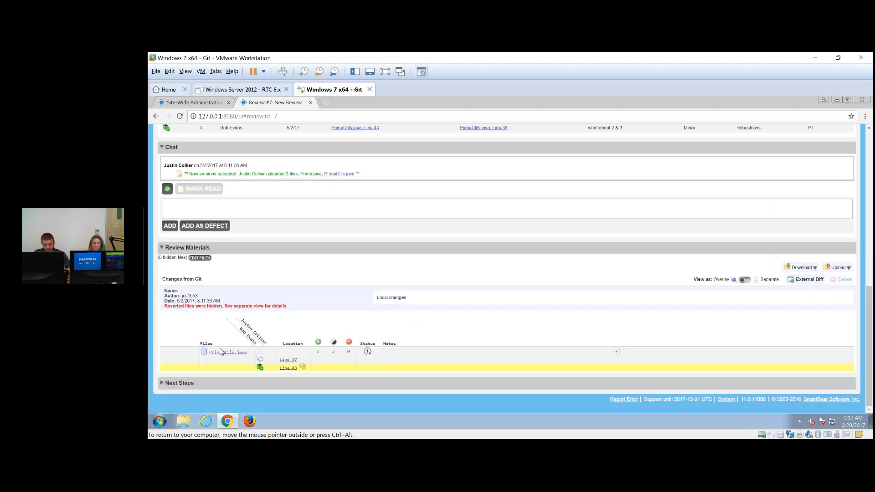
click(221, 352)
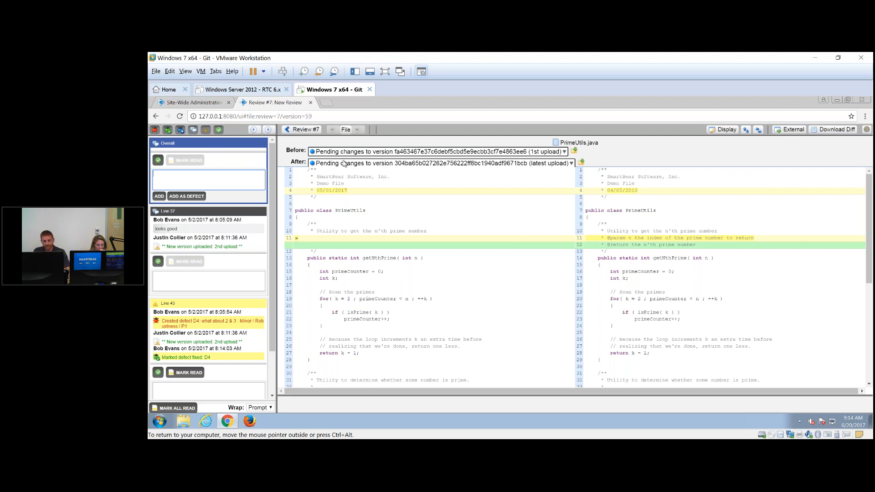
Return to the site-wide display options and examine the Compact View, Allow Users to Move Comments and company logo settings.
click(191, 104)
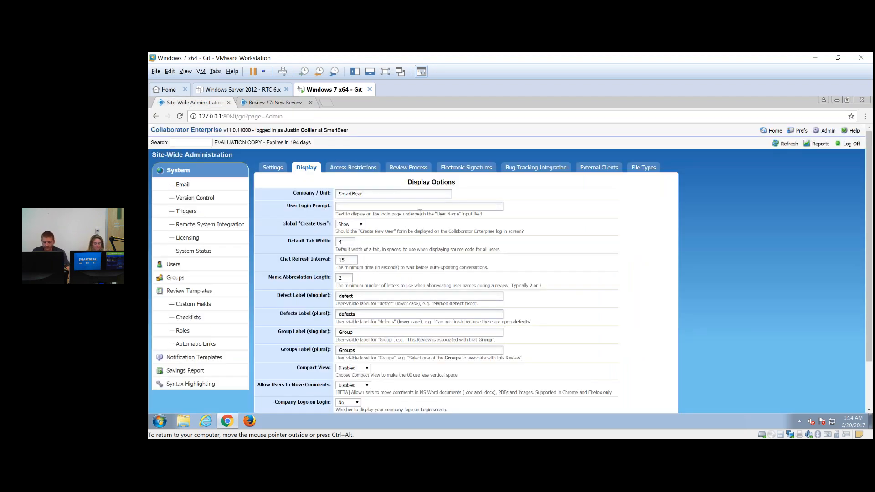
scroll(420, 213, down, 2)
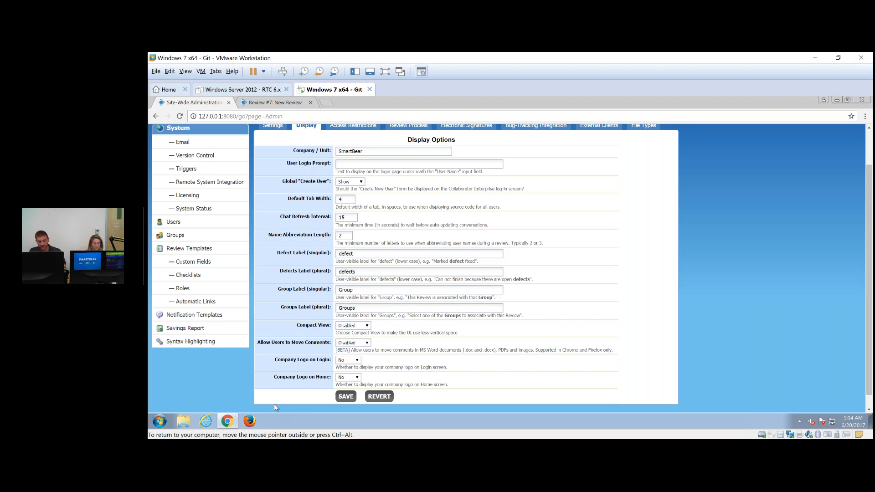
scroll(275, 404, down, 1)
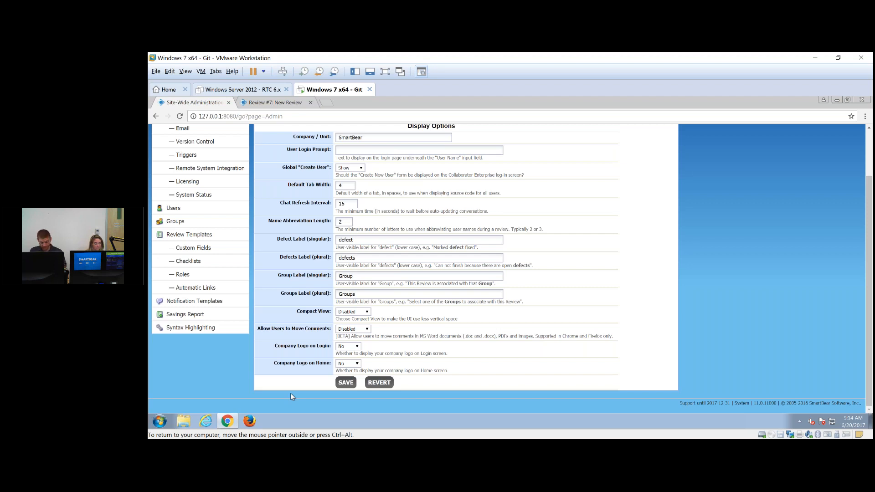
key(super+plus)
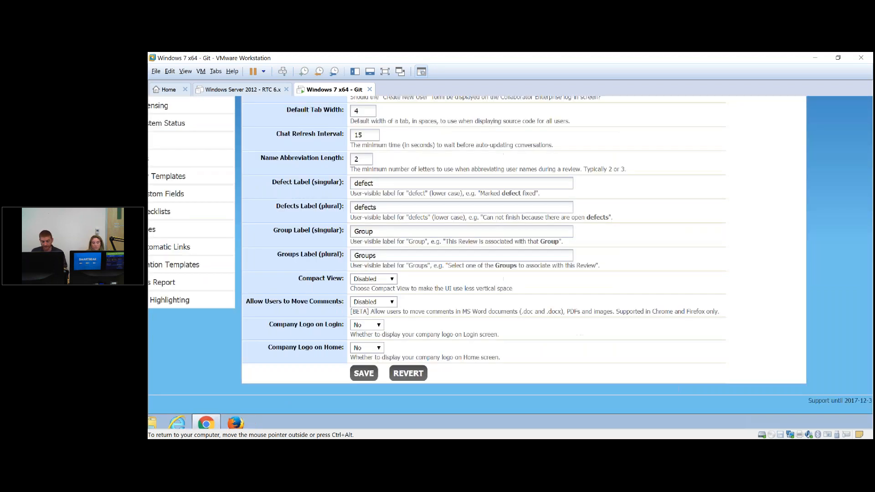
key(super+plus)
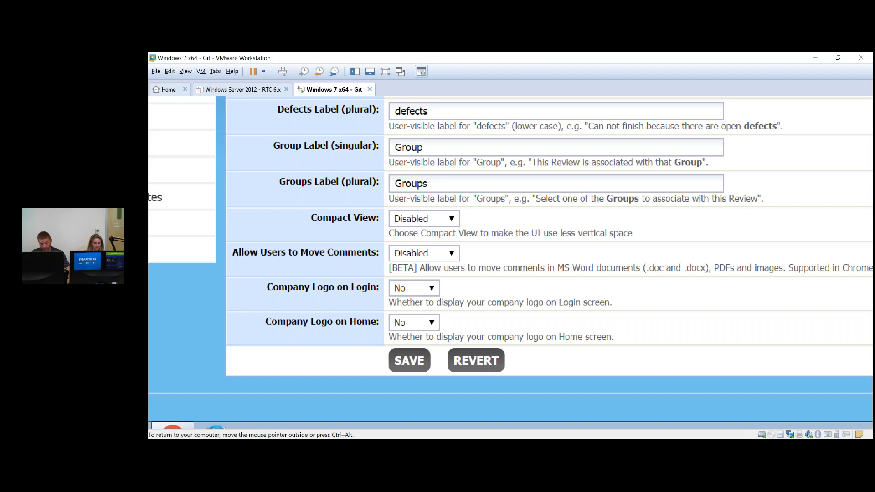
key(Escape)
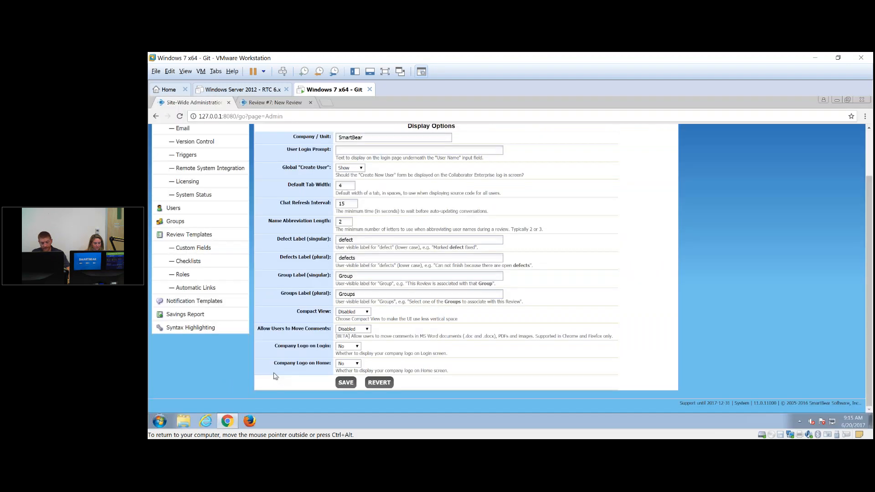
Leave the PrimeUtils.java comparison for the Review #7 summary and look at the logo area of its header.
click(278, 102)
click(302, 129)
scroll(599, 194, up, 10)
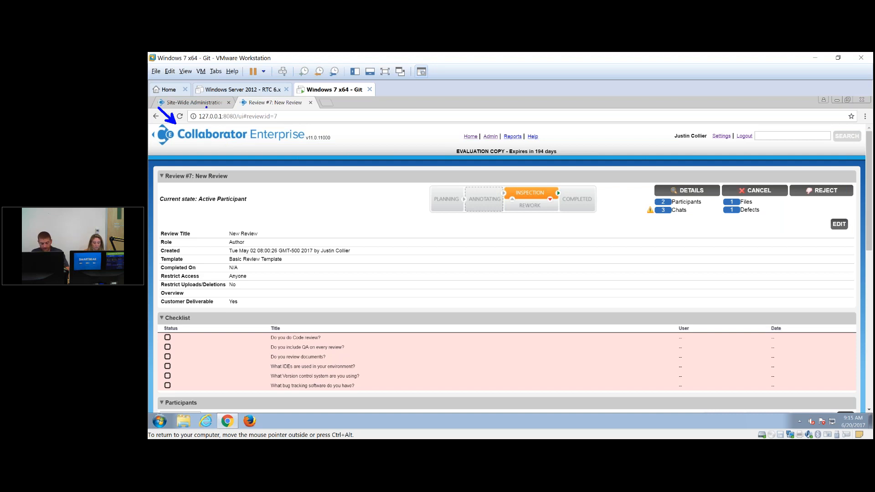
Open the site-wide Access Restrictions and examine the reports, subscription, defect-fixing, review creation, review access and upload settings.
click(201, 107)
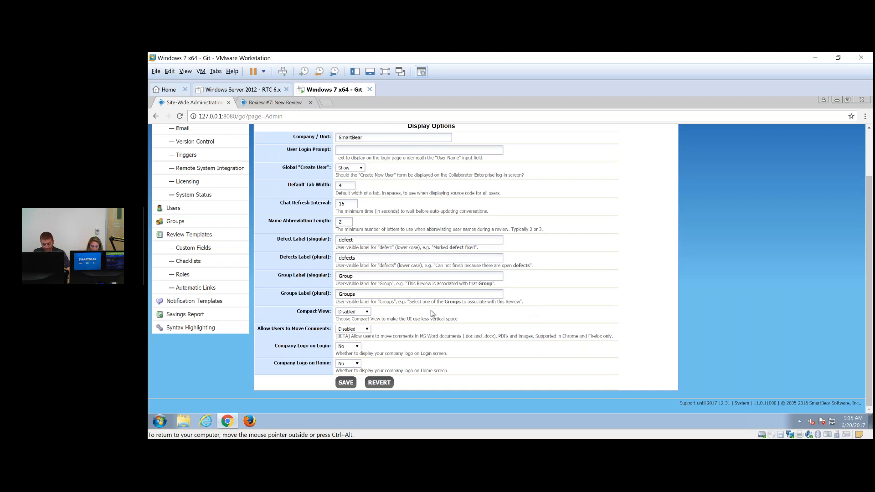
scroll(432, 314, up, 1)
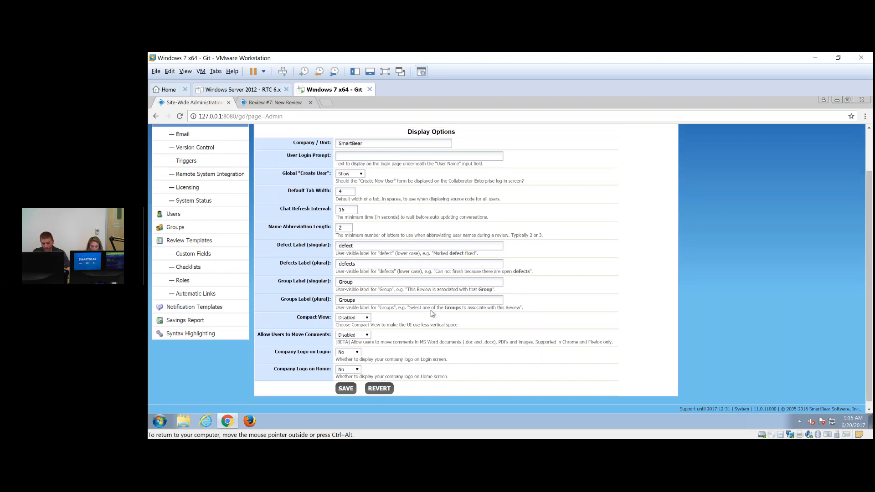
scroll(432, 314, up, 3)
click(353, 167)
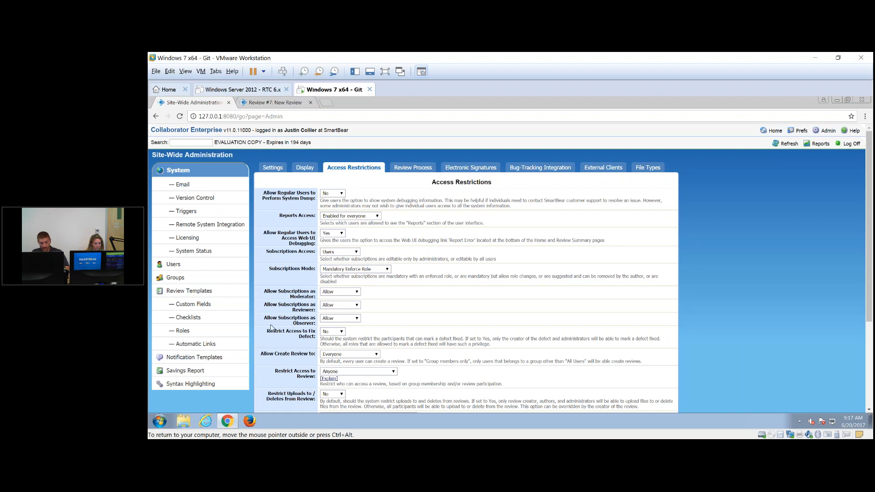
key(ctrl+1)
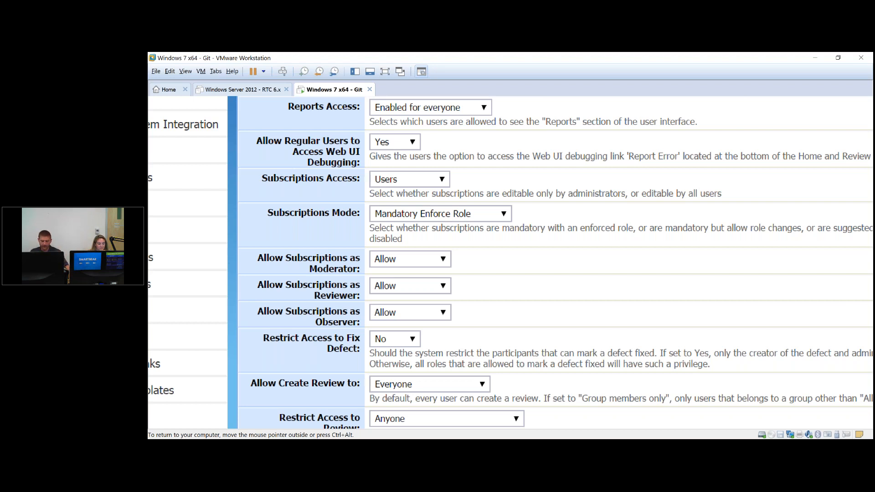
scroll(551, 262, down, 1)
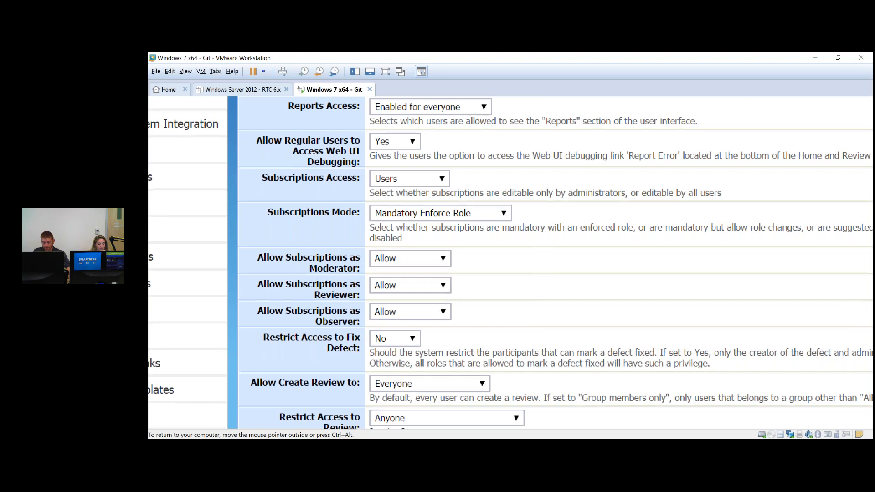
scroll(510, 263, down, 2)
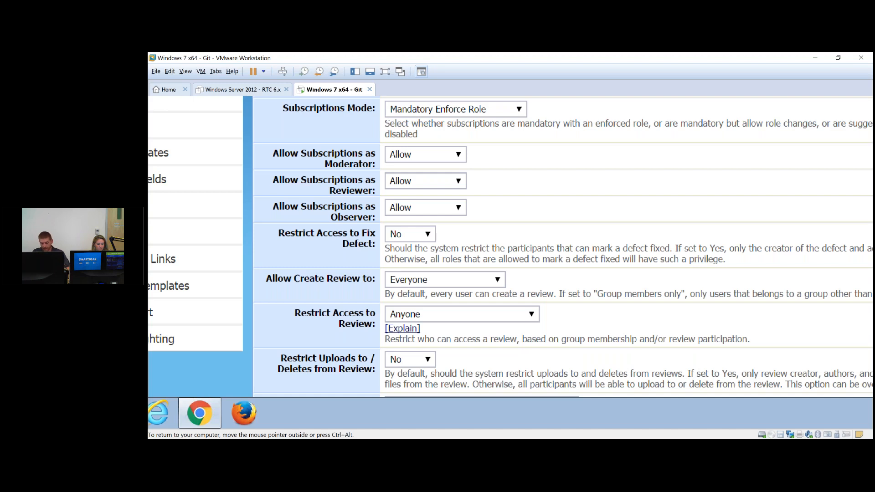
key(Escape)
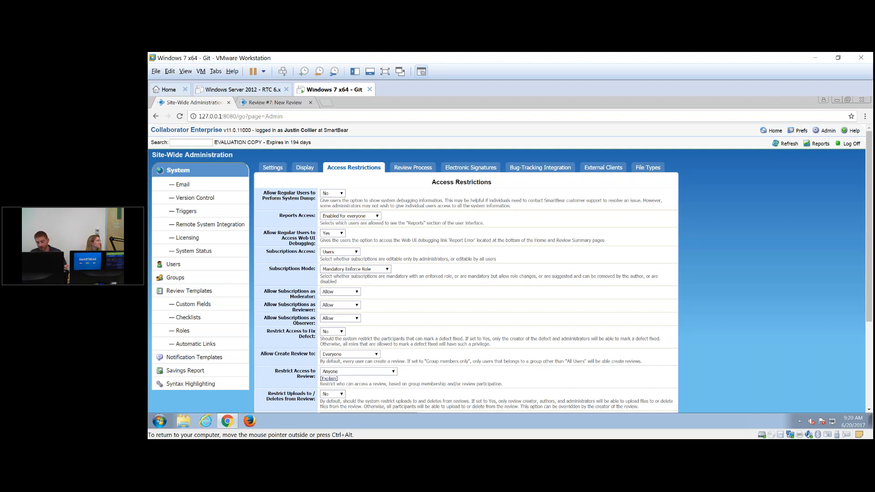
Set the Default Review Deadline to 5 days in the site-wide Review Process options.
click(405, 170)
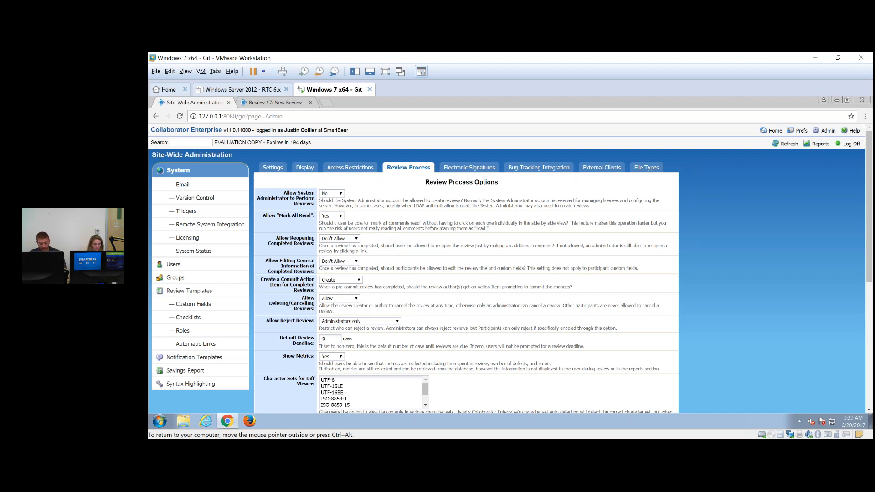
key(super+plus)
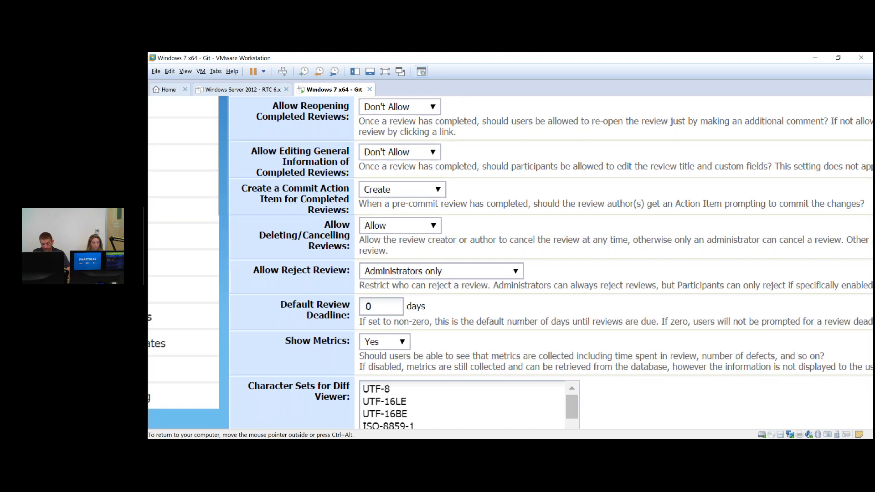
key(Escape)
drag(332, 339, 301, 333)
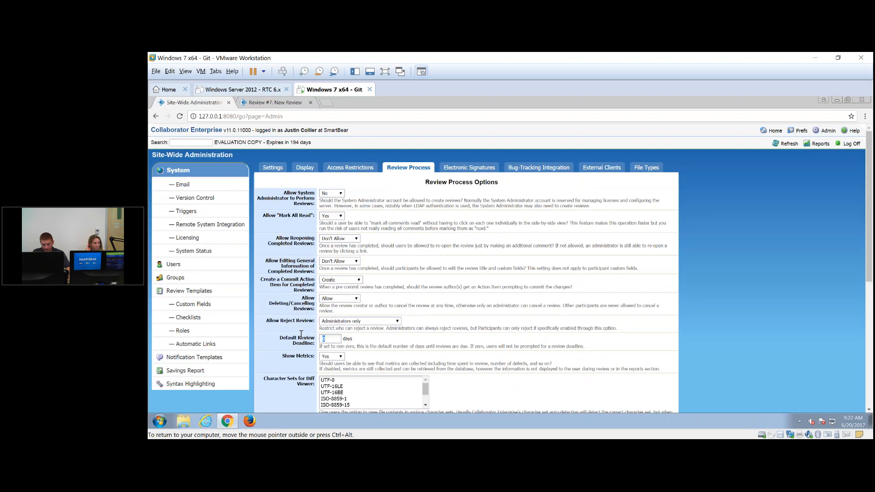
text(5)
scroll(442, 320, down, 2)
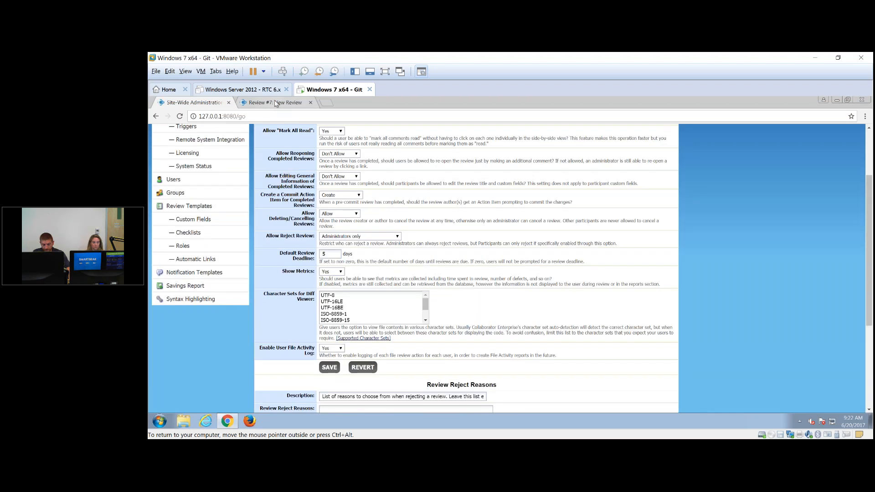
Create a new review from the home page and look over its general information and participant fields.
click(276, 103)
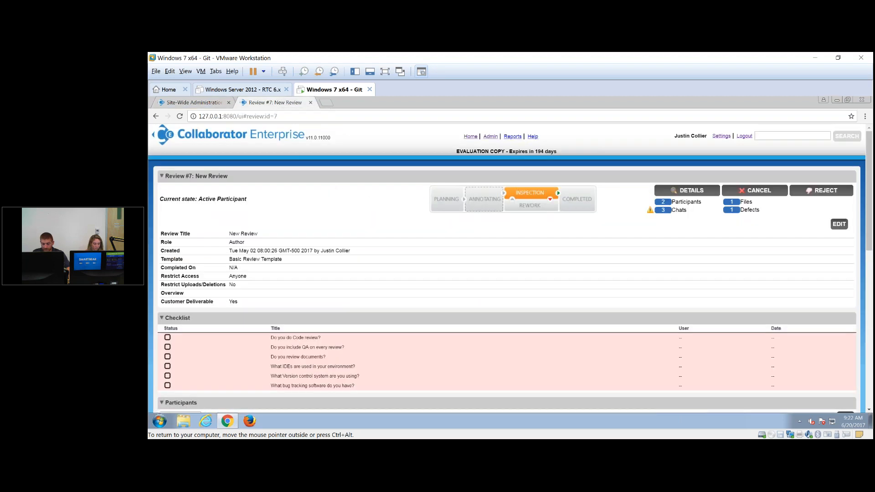
click(470, 136)
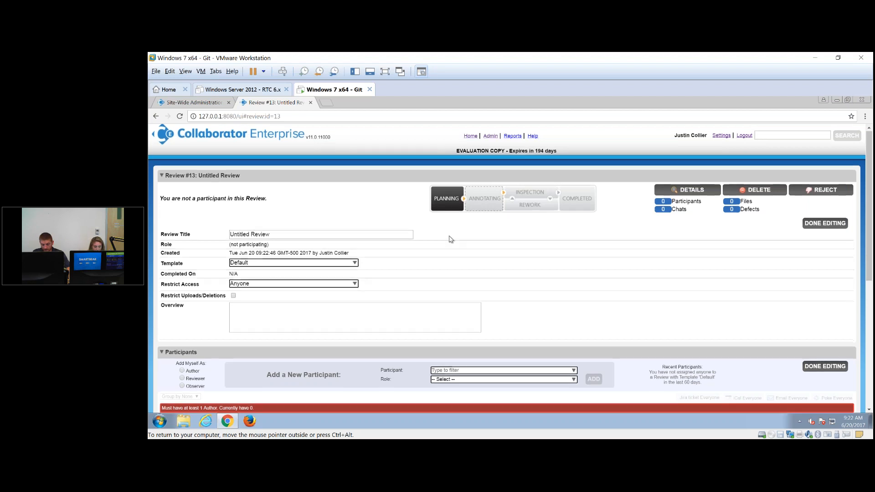
scroll(450, 239, down, 2)
scroll(449, 235, up, 2)
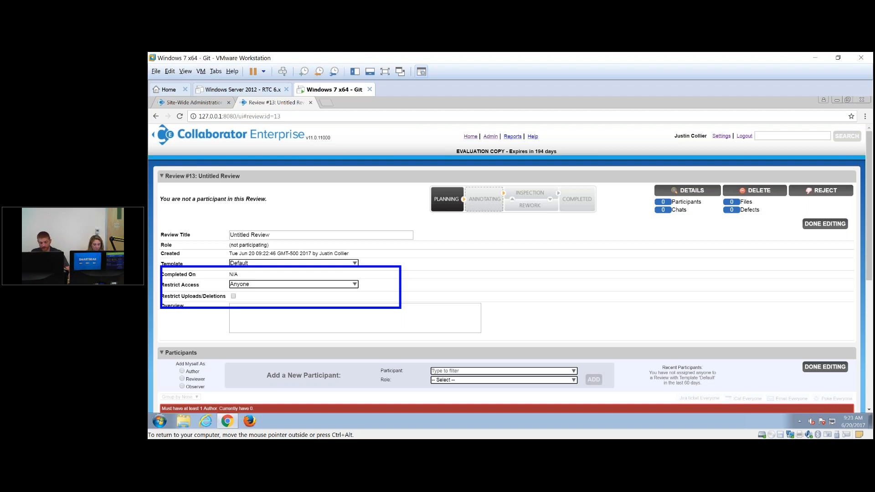
Return to the Review Process options and examine the Review Reject Reasons and Review Hide Files Options.
click(188, 103)
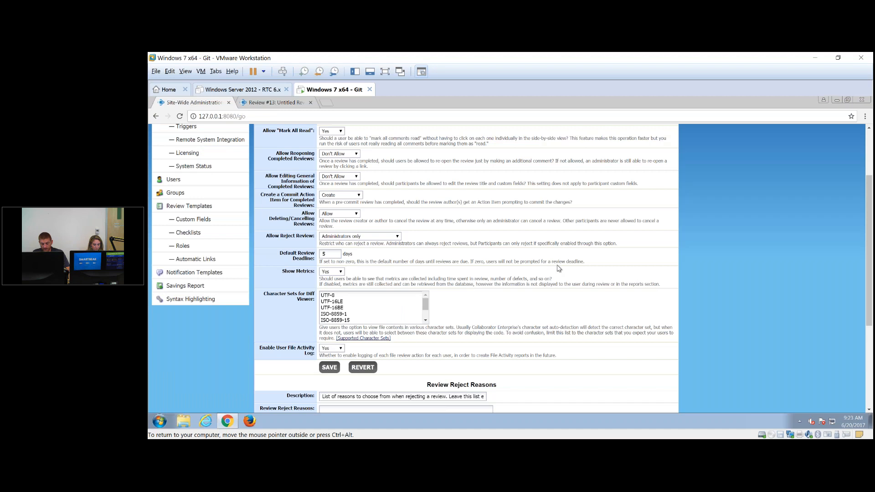
scroll(558, 268, down, 2)
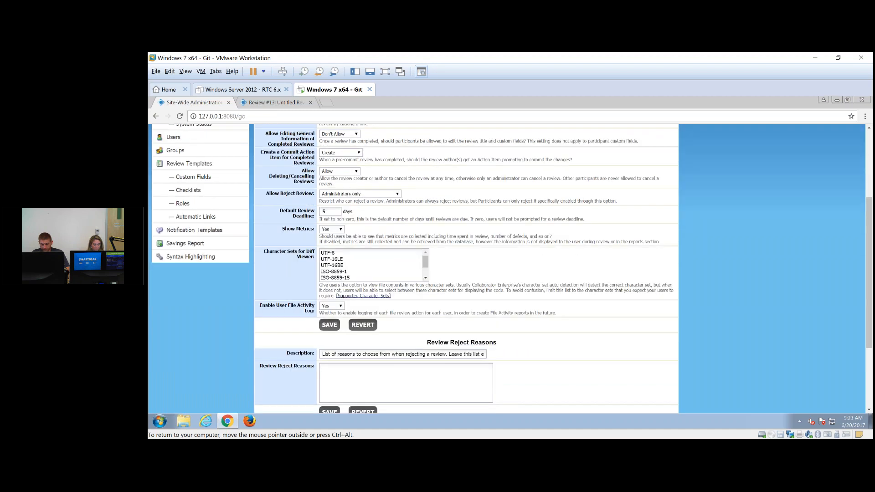
scroll(258, 397, down, 2)
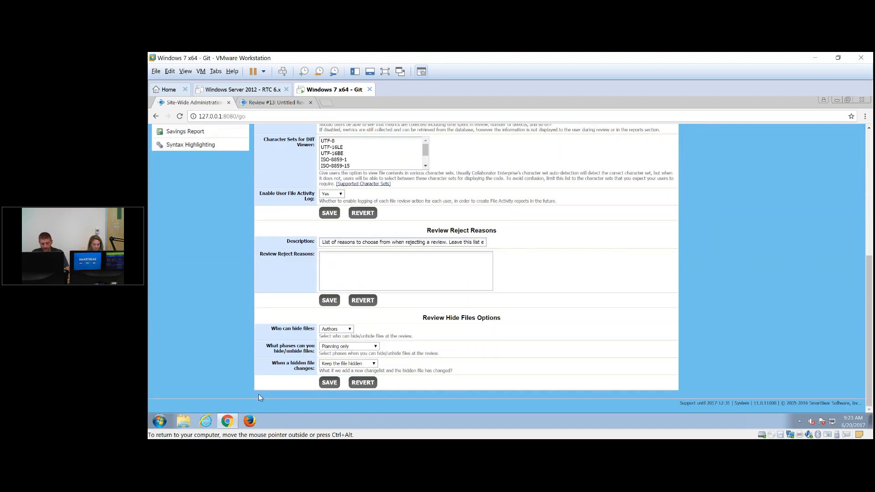
key(super+plus)
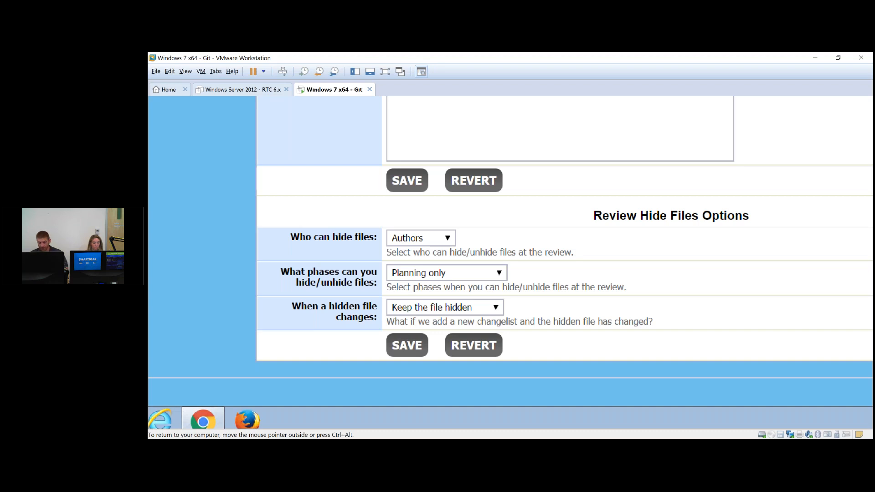
key(Escape)
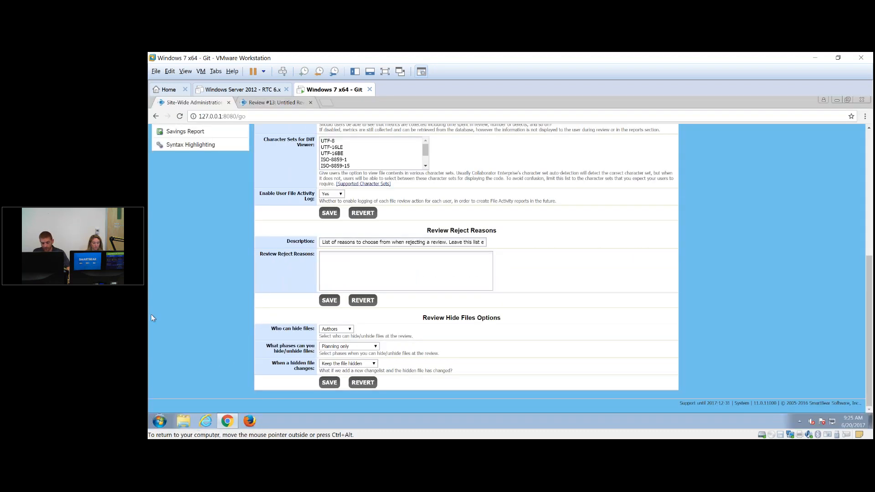
Go back to the new untitled review and check its Review Materials section for the hidden-files control.
click(260, 103)
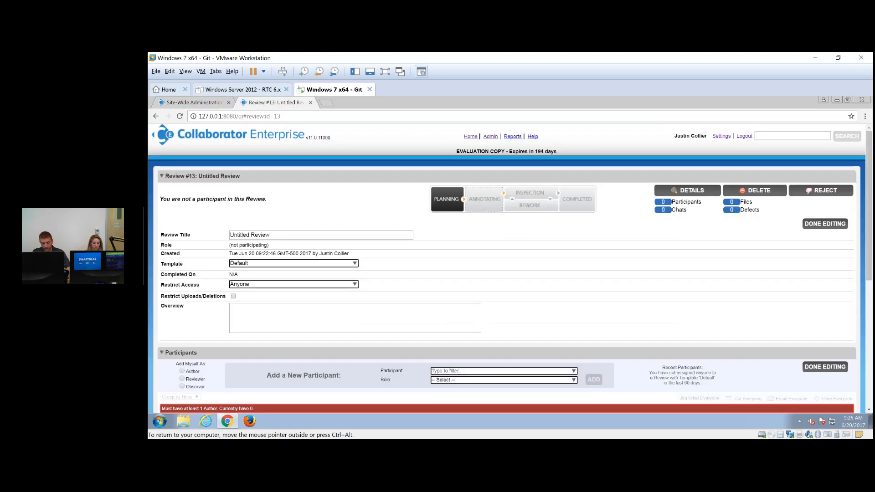
scroll(282, 231, down, 5)
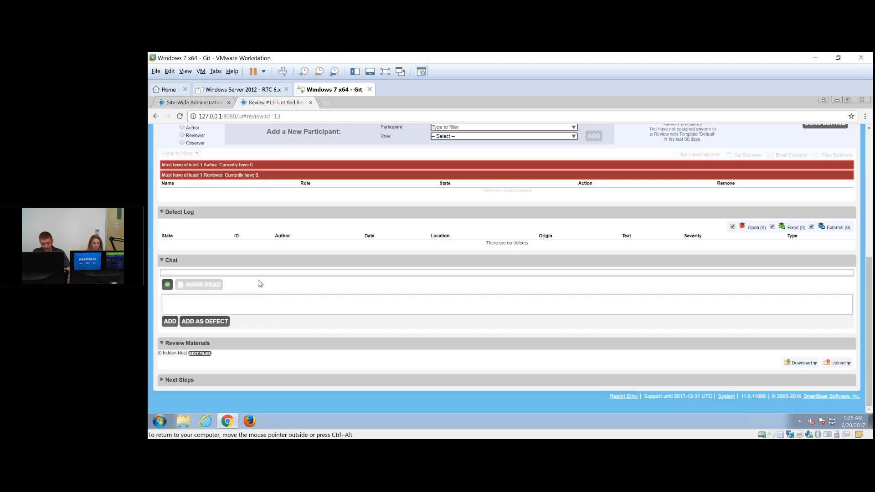
scroll(259, 283, up, 5)
Open Review #7, "New Review", from the home page and examine the hidden-files and file editing controls in its Review Materials.
click(470, 136)
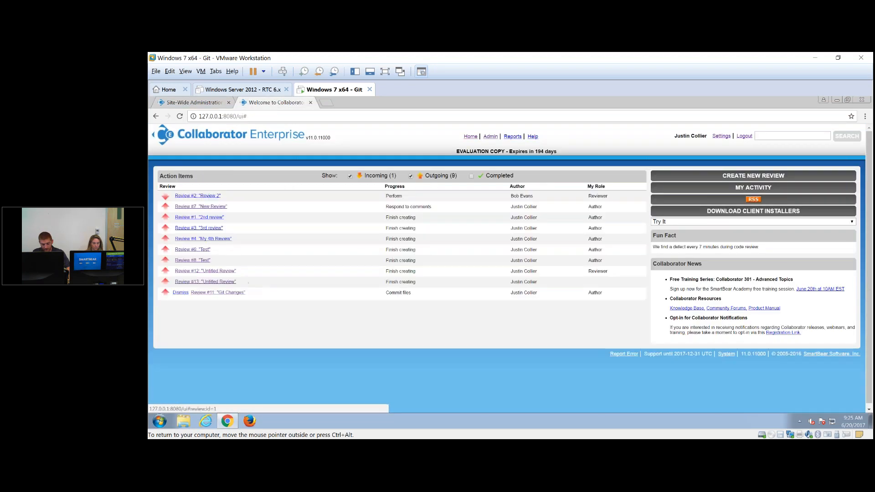
click(204, 208)
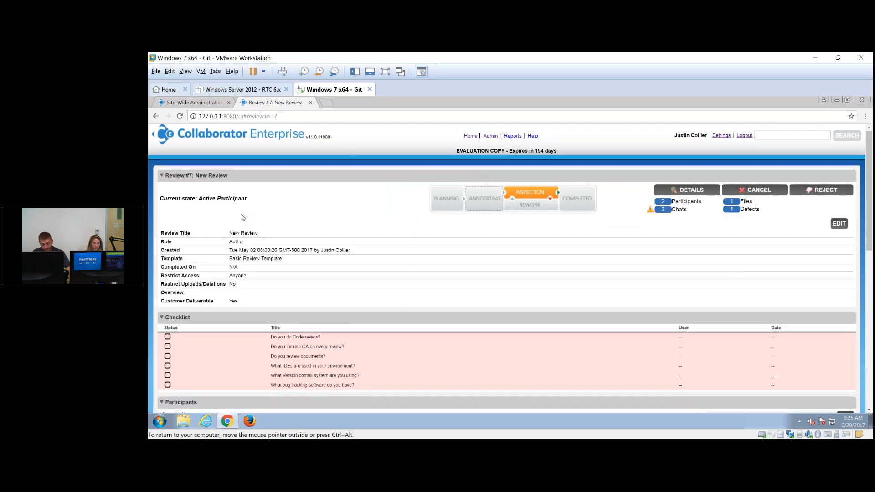
scroll(241, 217, down, 5)
scroll(242, 217, down, 5)
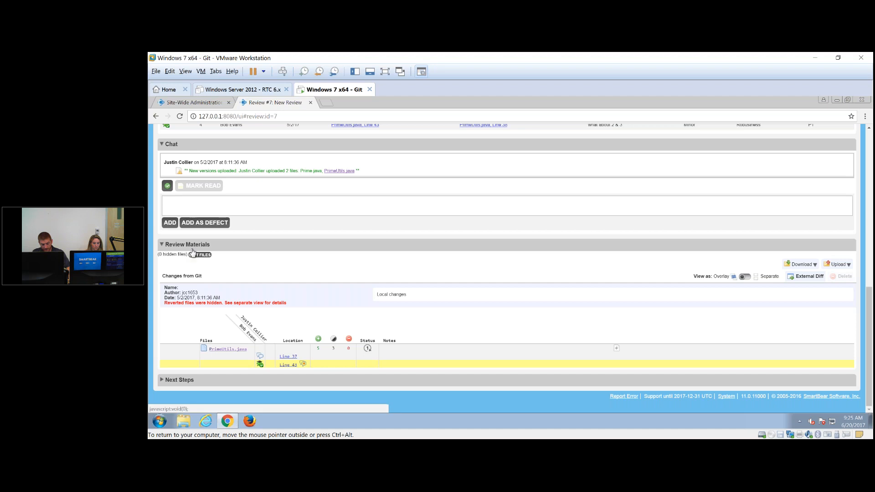
key(ctrl+1)
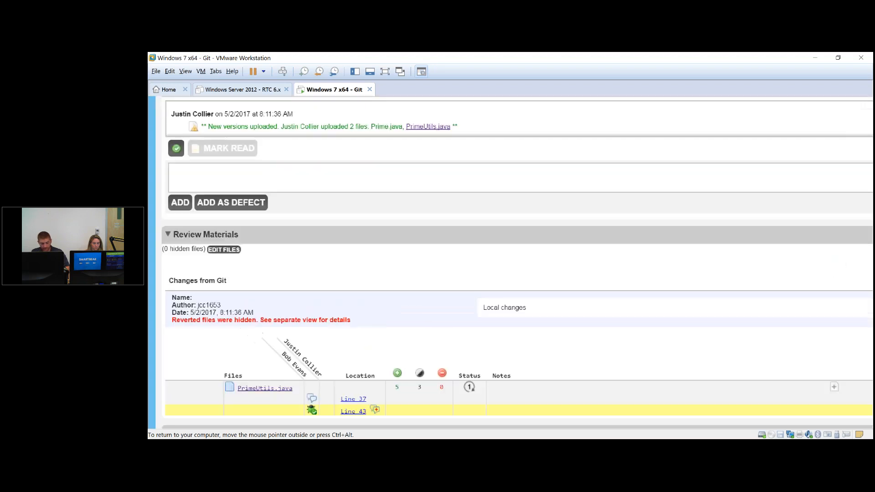
click(189, 225)
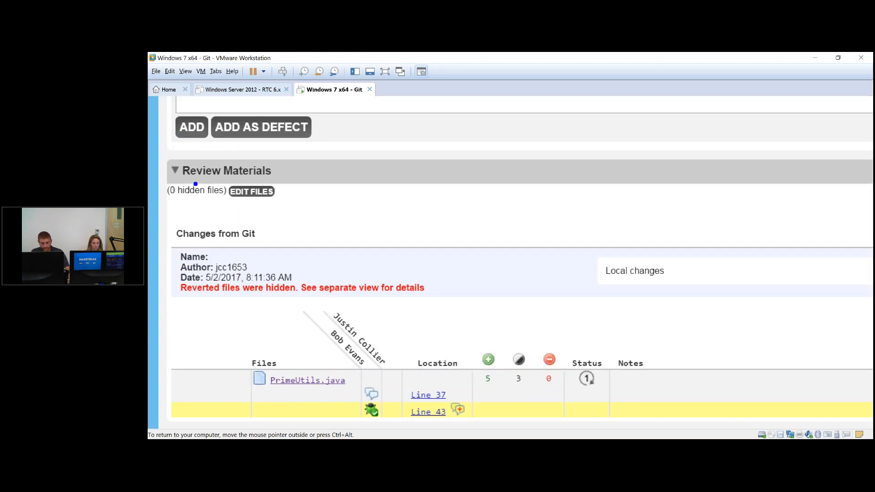
drag(214, 177, 302, 210)
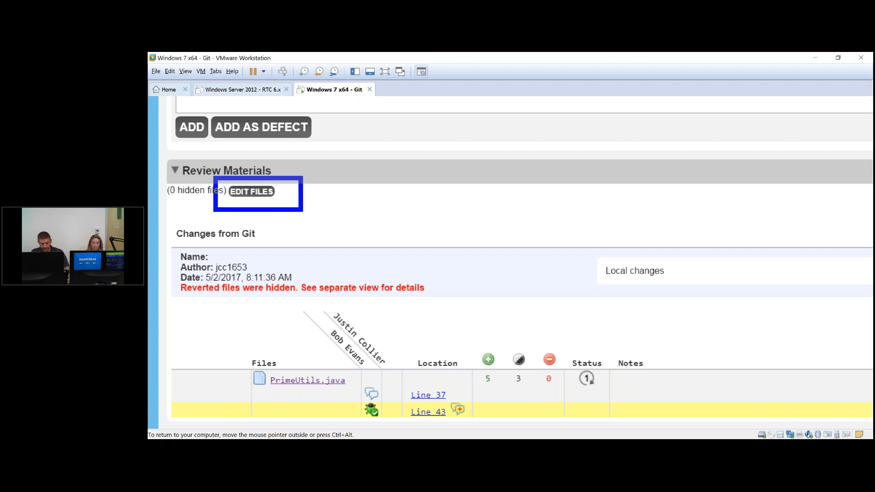
key(Escape)
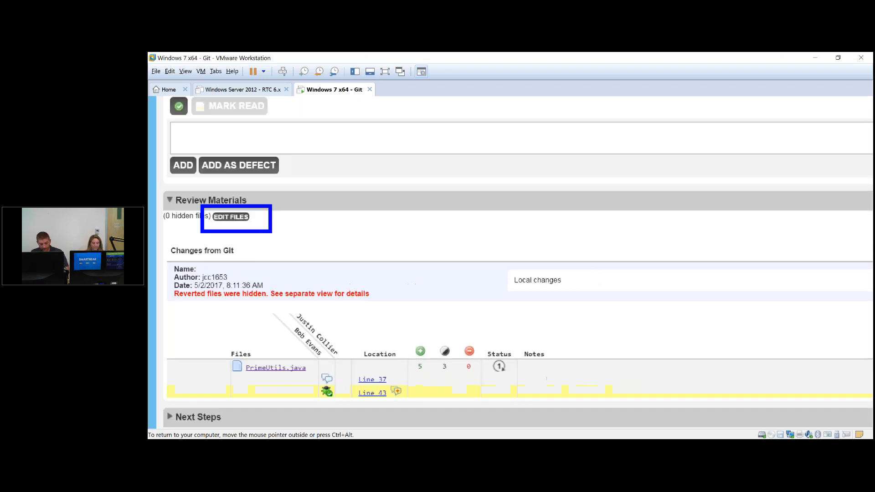
Turn on file editing in Review #7's Review Materials, examine the Hide option for PrimeUtils.java, and finish editing.
click(202, 256)
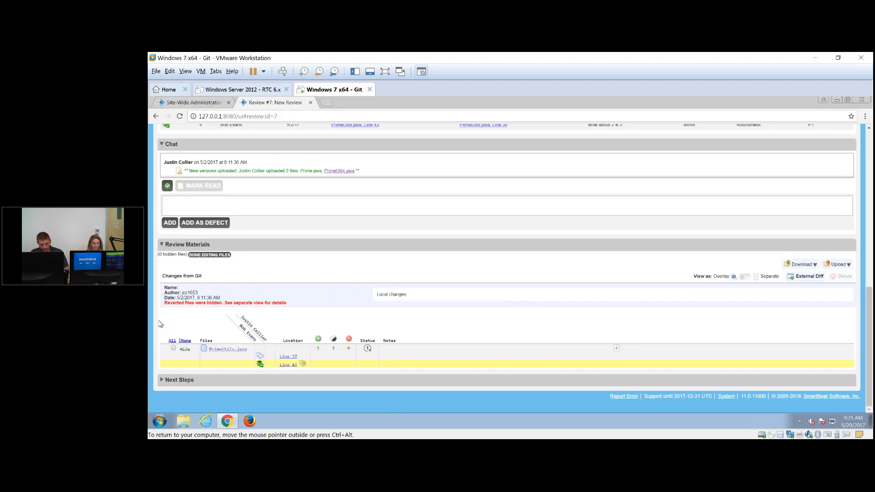
key(ctrl+1)
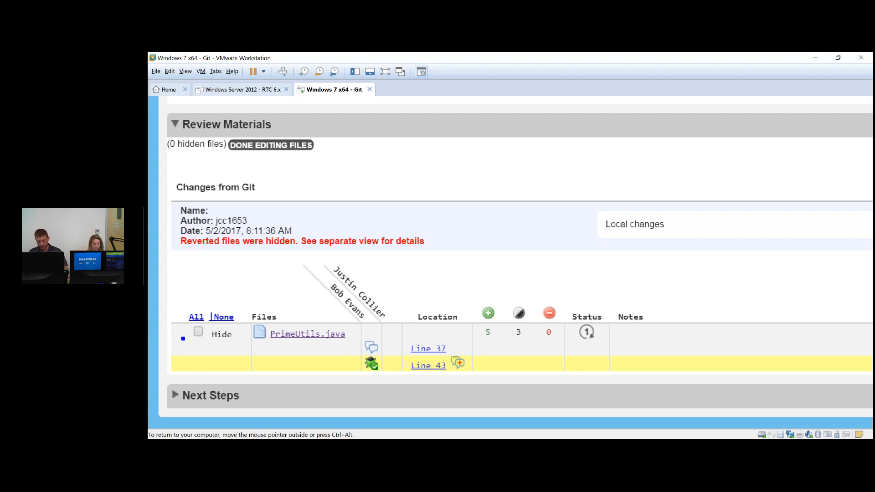
key(Escape)
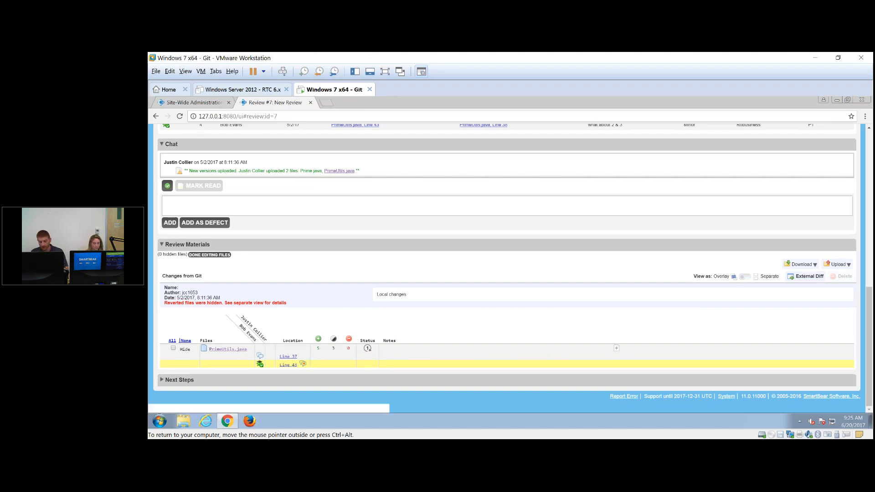
click(208, 255)
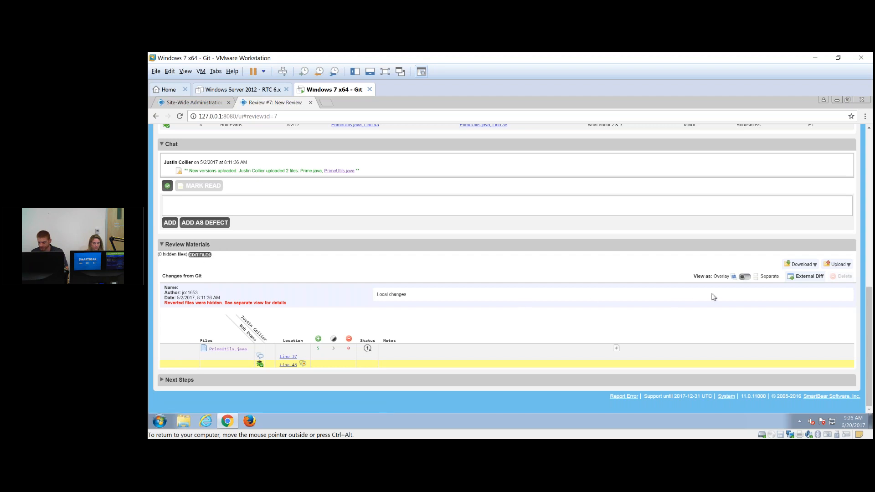
Examine the Overlay and Separate view choices above the Git changes in Review Materials.
key(ctrl+1)
click(772, 283)
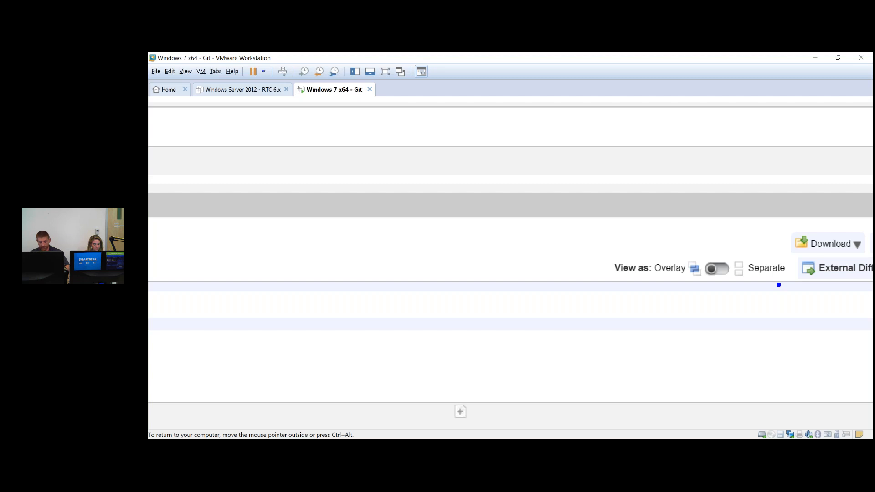
key(Escape)
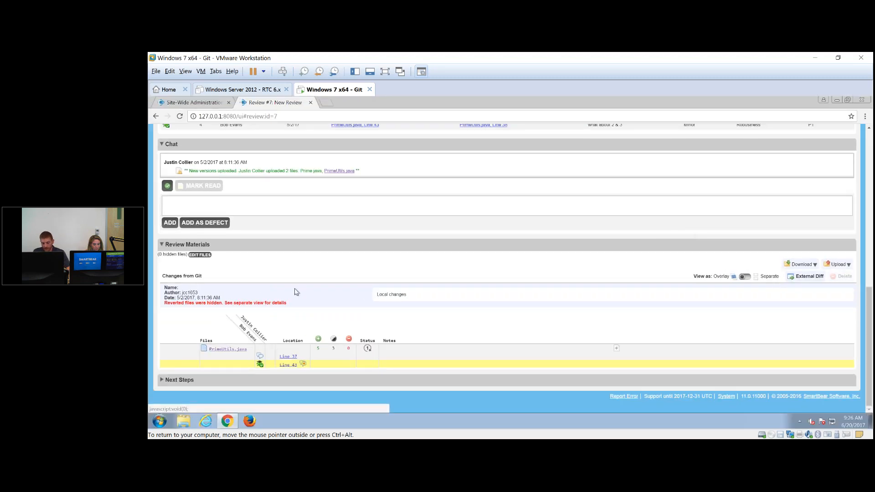
Return to the site-wide Review Process options and examine the choices for who can hide files.
scroll(231, 274, up, 15)
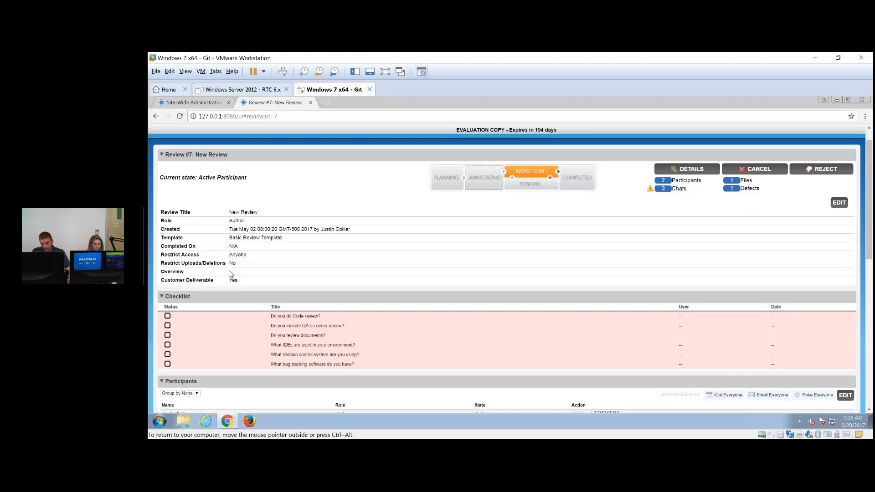
scroll(230, 274, up, 1)
click(195, 102)
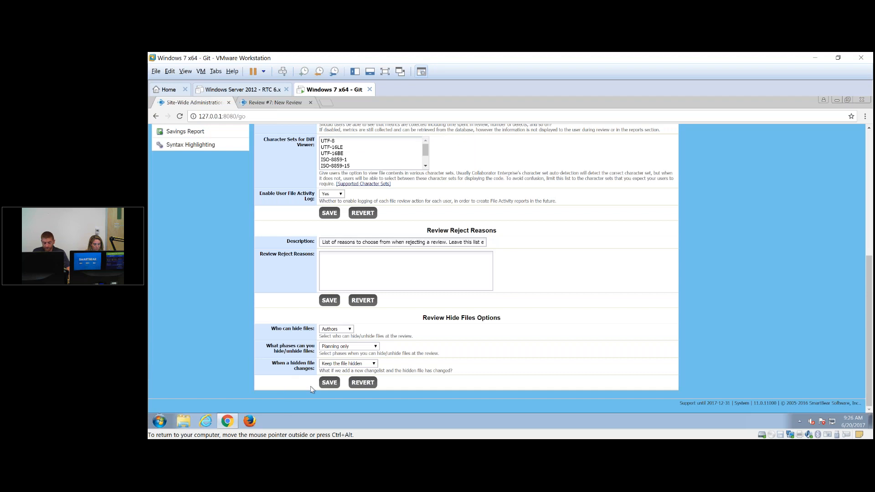
click(336, 329)
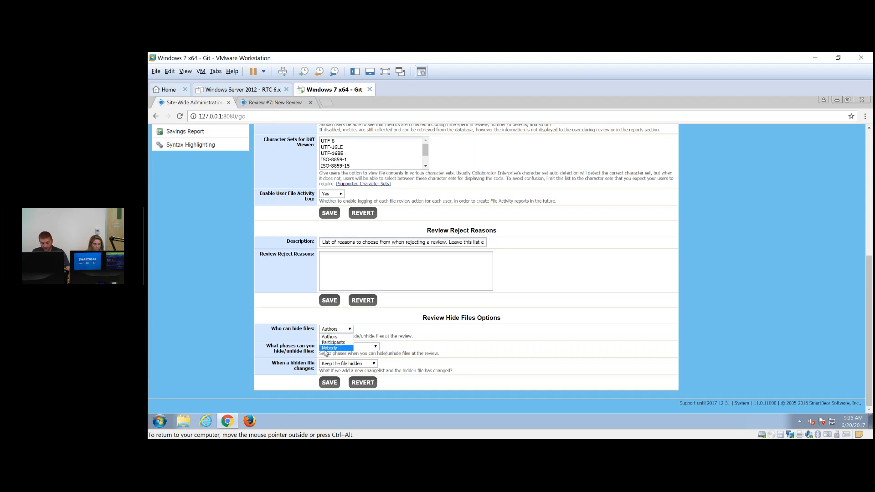
key(ctrl+1)
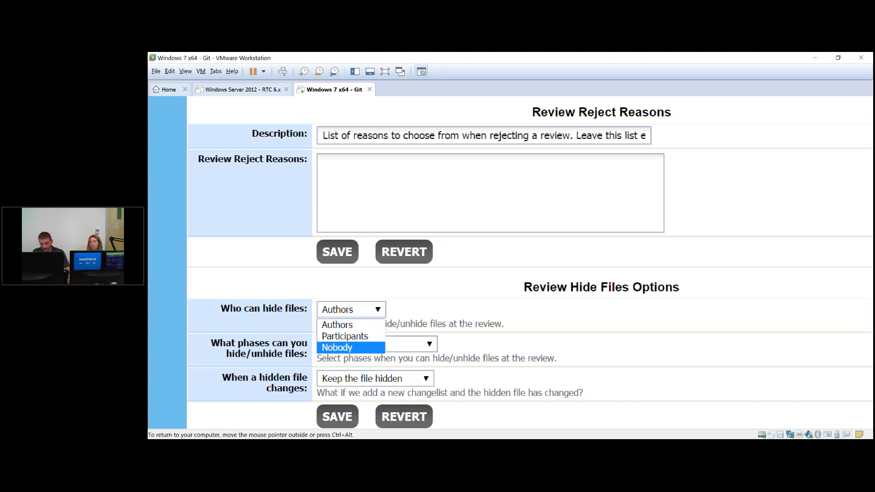
key(Escape)
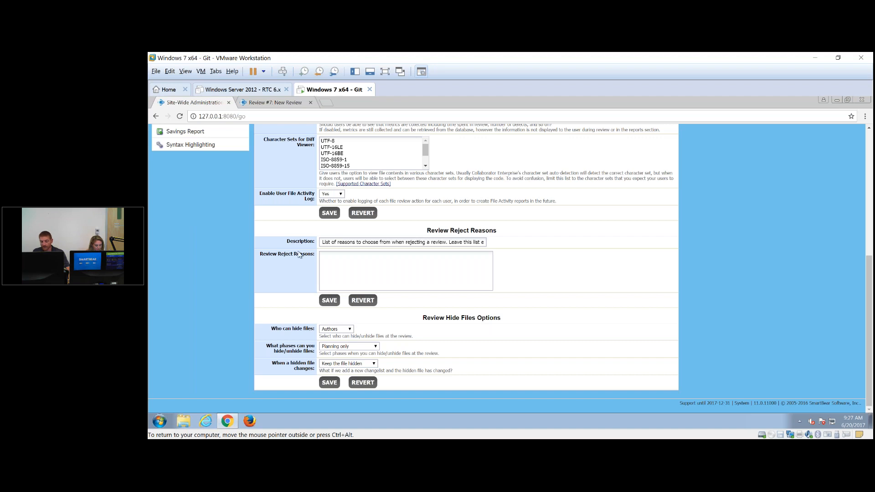
Look through the site-wide Electronic Signatures, Bug-Tracking Integration, External Clients and File Types settings.
scroll(299, 254, up, 5)
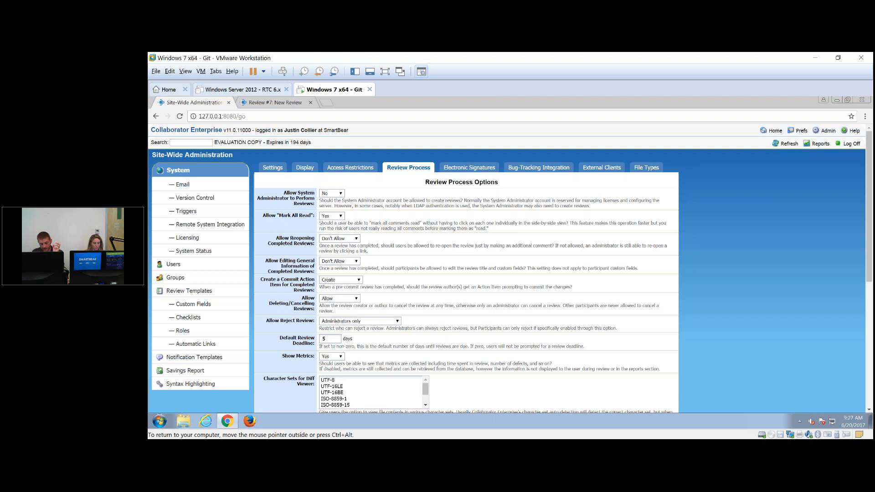
click(469, 171)
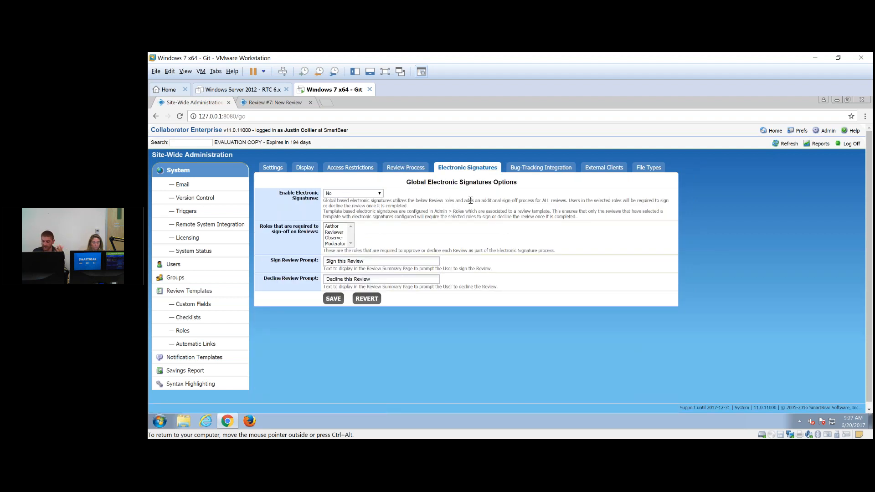
click(531, 170)
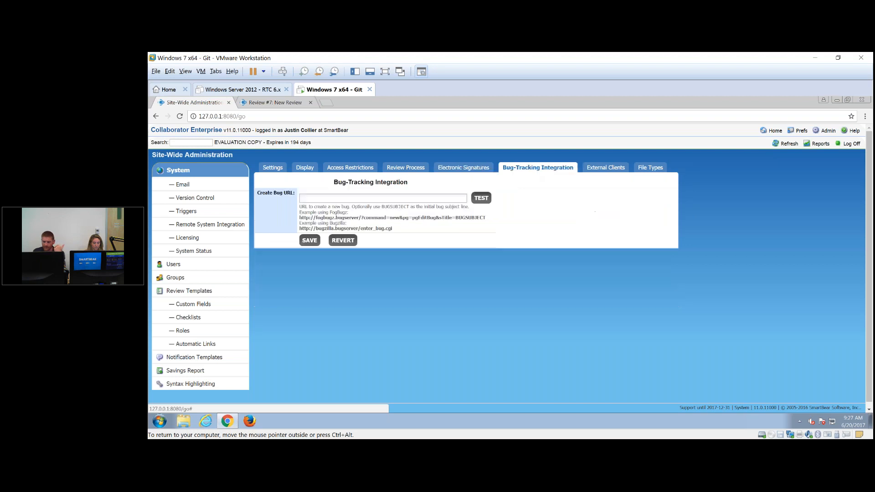
click(601, 171)
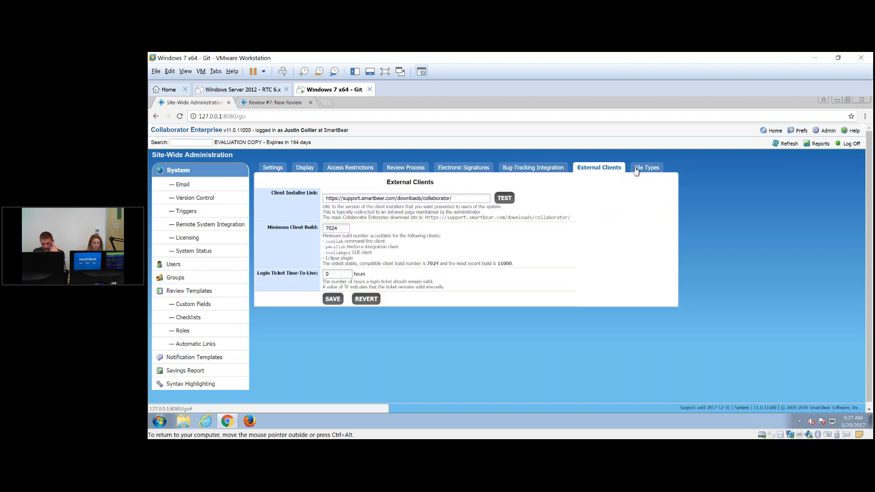
click(636, 169)
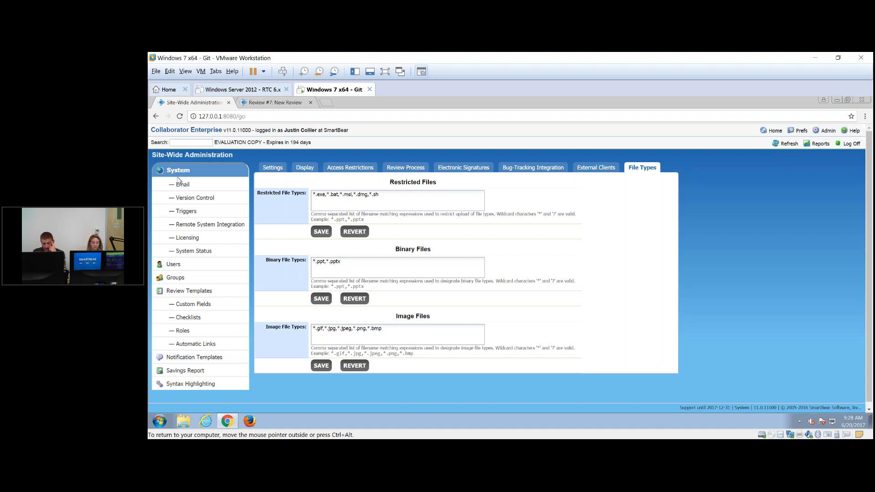
Open the Triggers configuration and examine the executable and parameter fields for the Review Created and Review Phase Changed events.
click(195, 212)
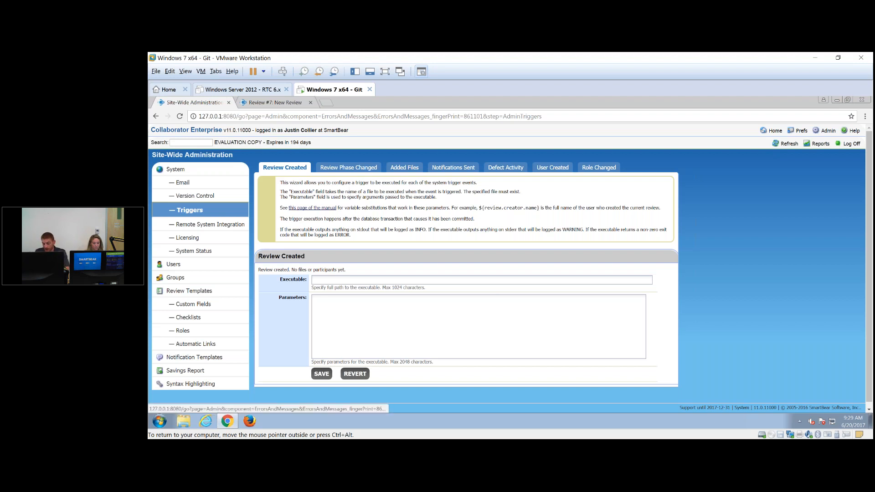
click(346, 167)
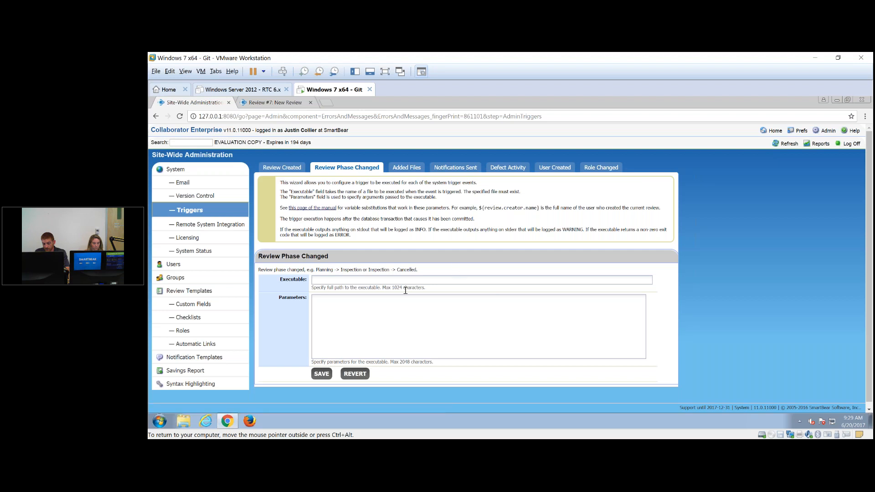
click(350, 280)
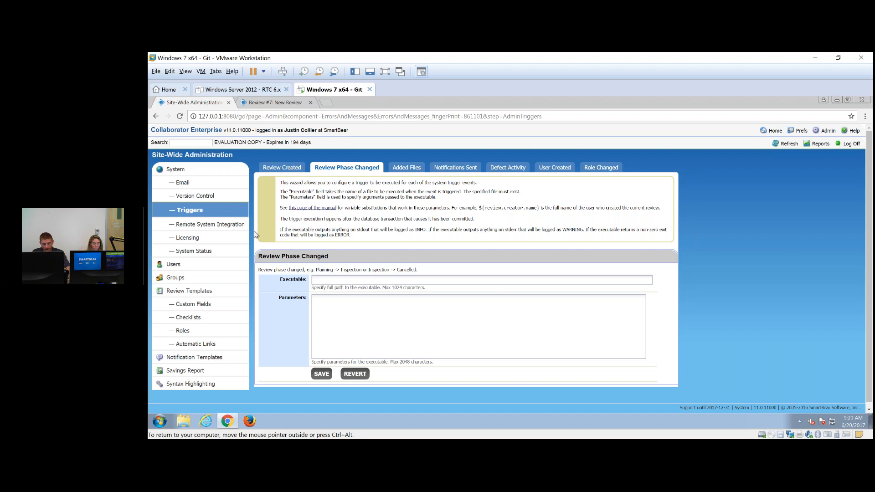
View the review templates, and open the Bugzilla automatic link to examine its regular expression, URL format and tooltip.
click(199, 293)
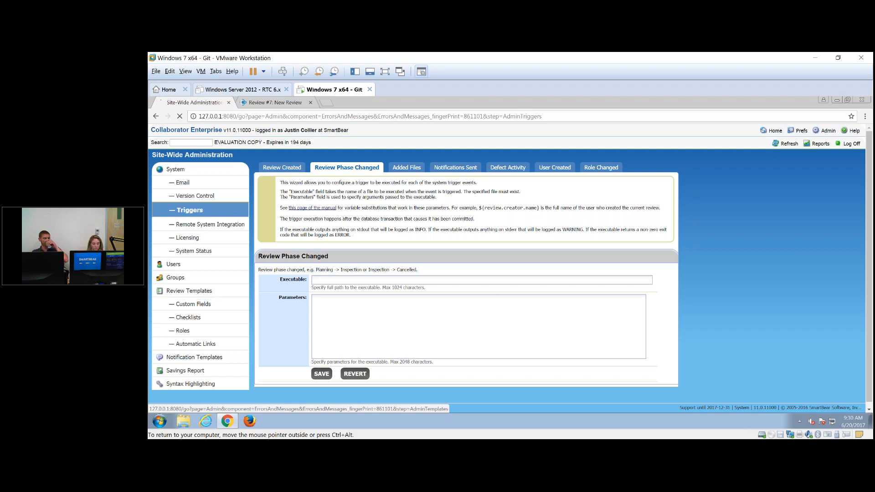
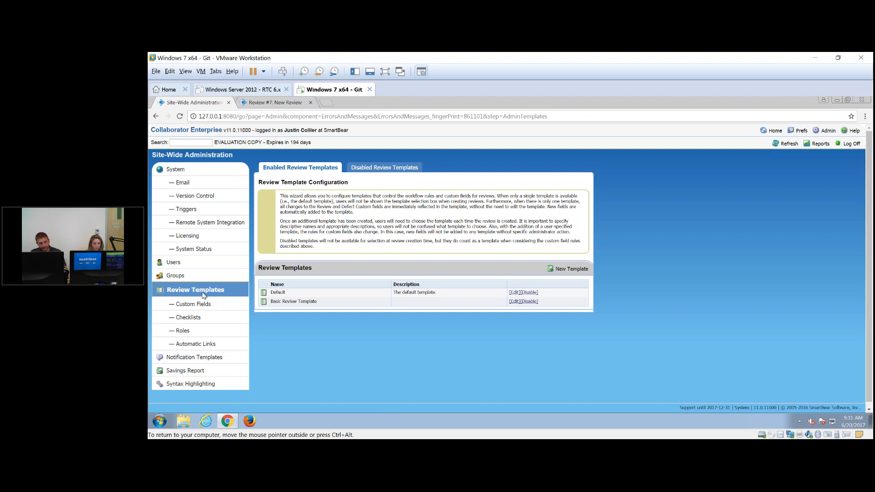
click(184, 344)
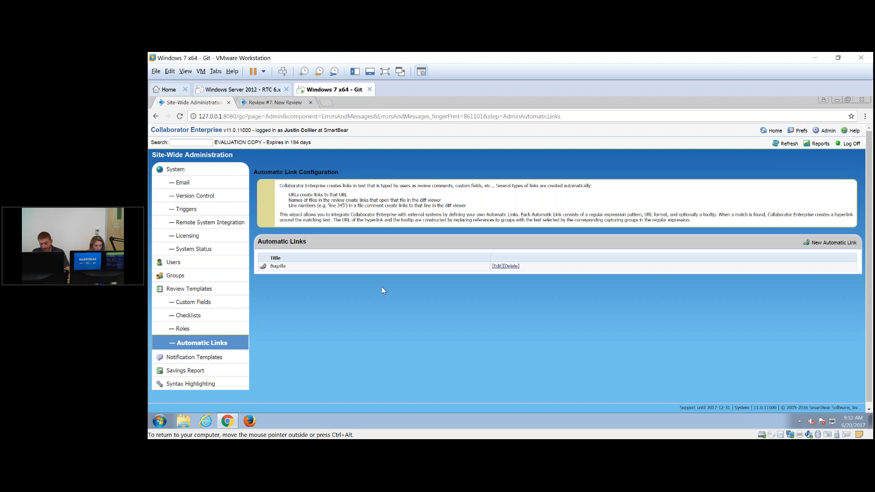
click(497, 266)
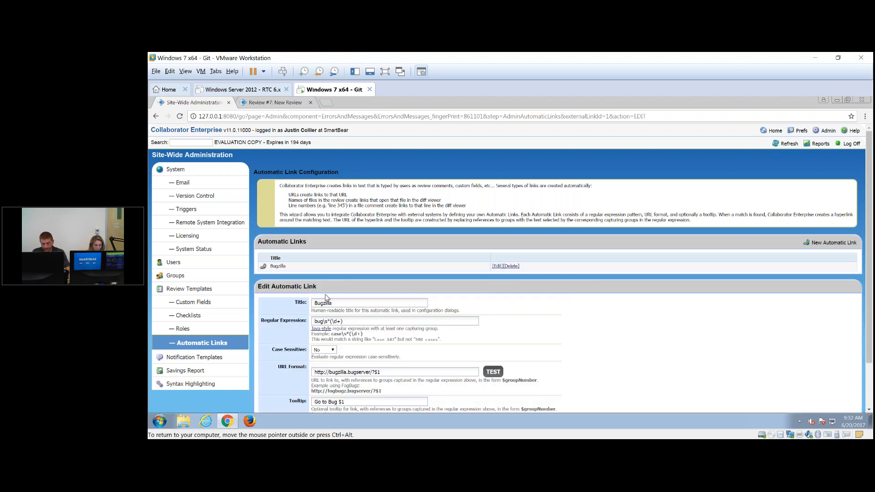
scroll(316, 360, down, 2)
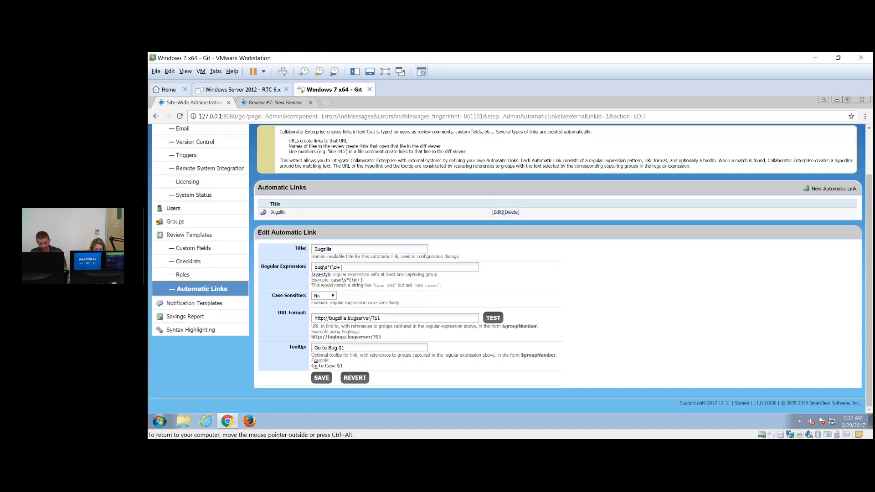
key(super+plus)
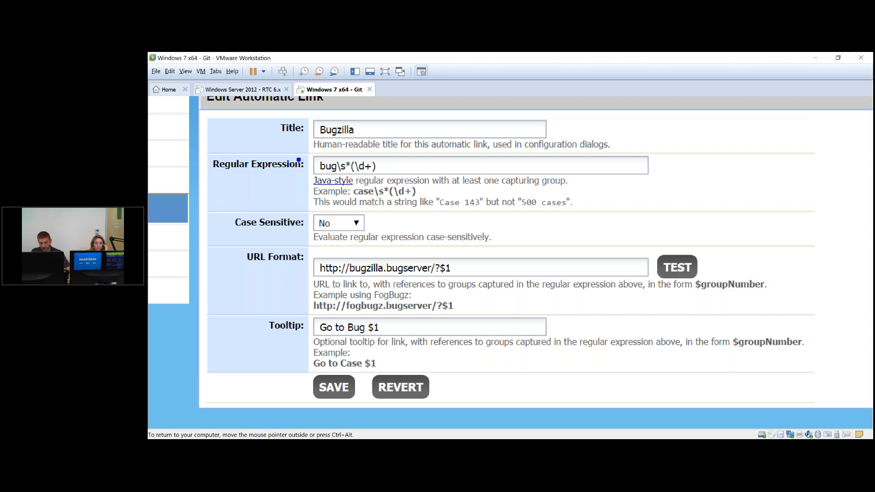
key(Escape)
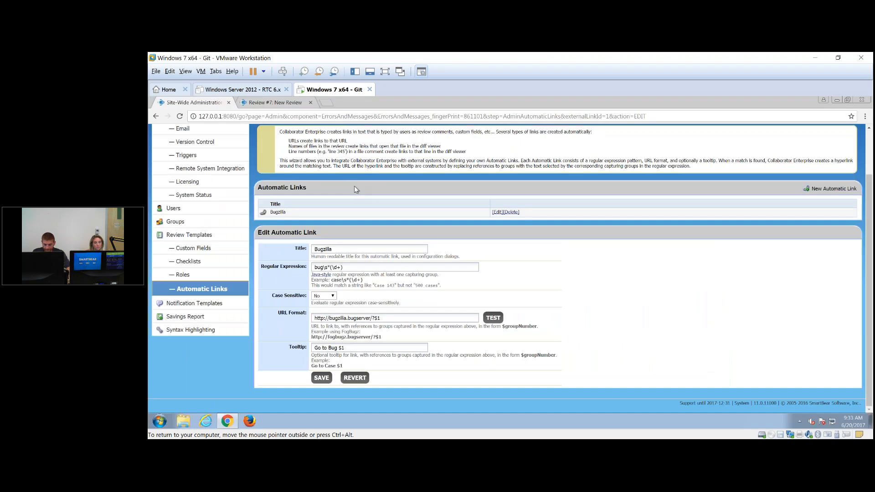
Set the Overview of Review #7 to "bug 123213", finish editing, and check the automatic link in that field.
click(294, 104)
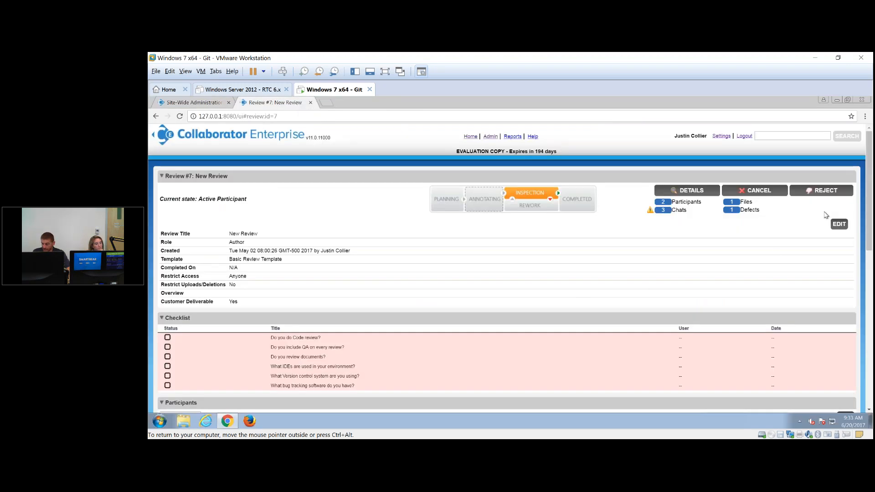
click(839, 223)
click(321, 314)
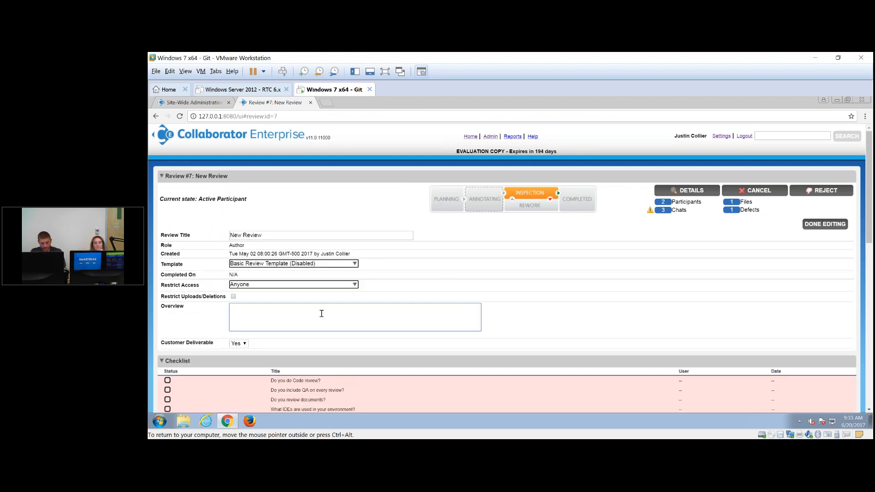
text(bug 123213)
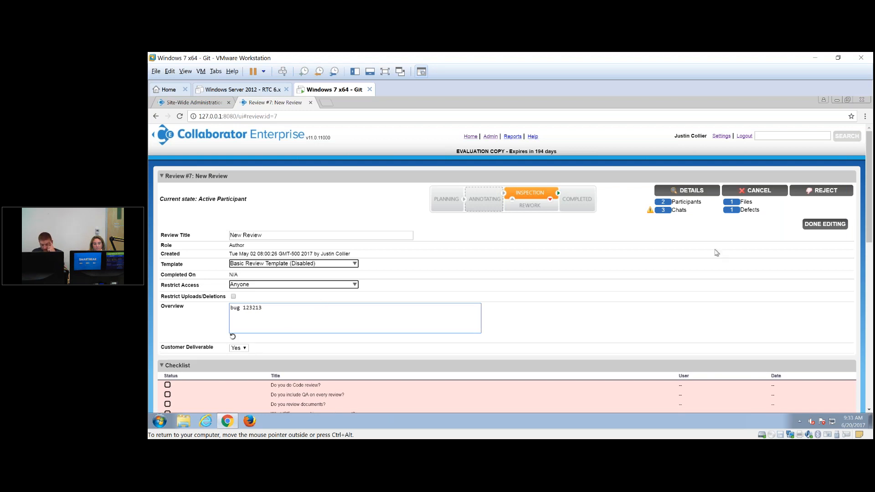
click(838, 224)
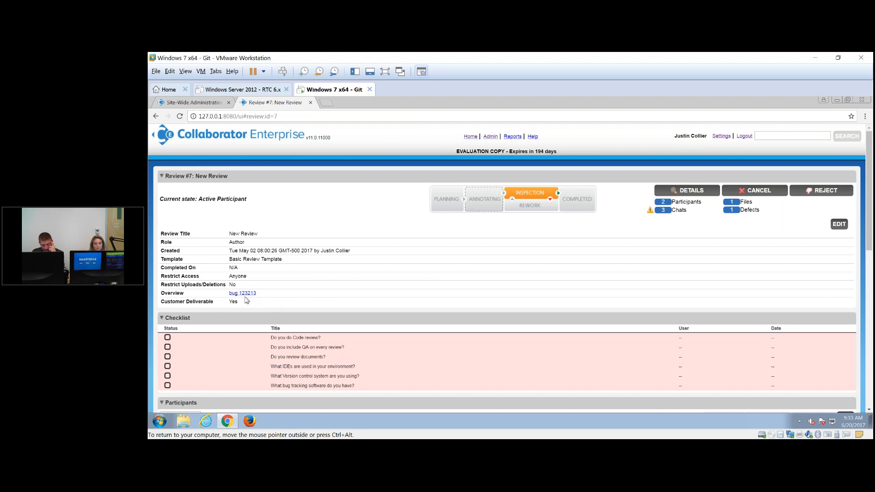
key(ctrl+1)
click(202, 305)
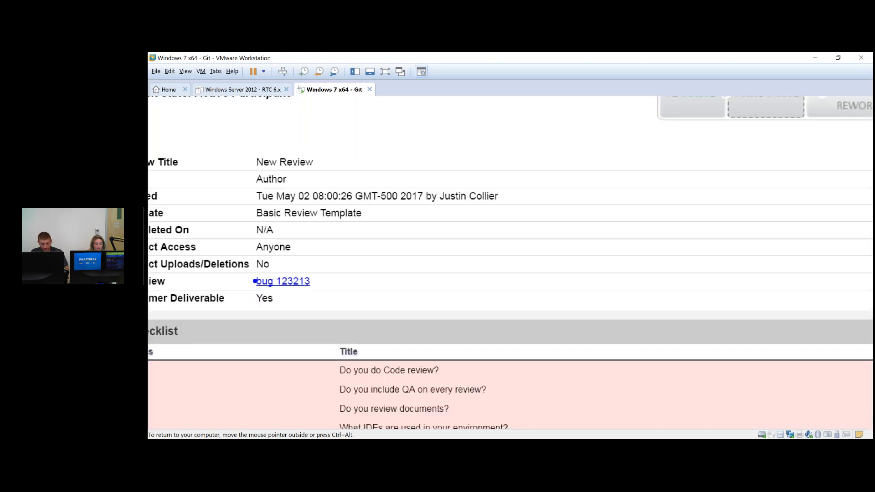
drag(244, 265, 367, 300)
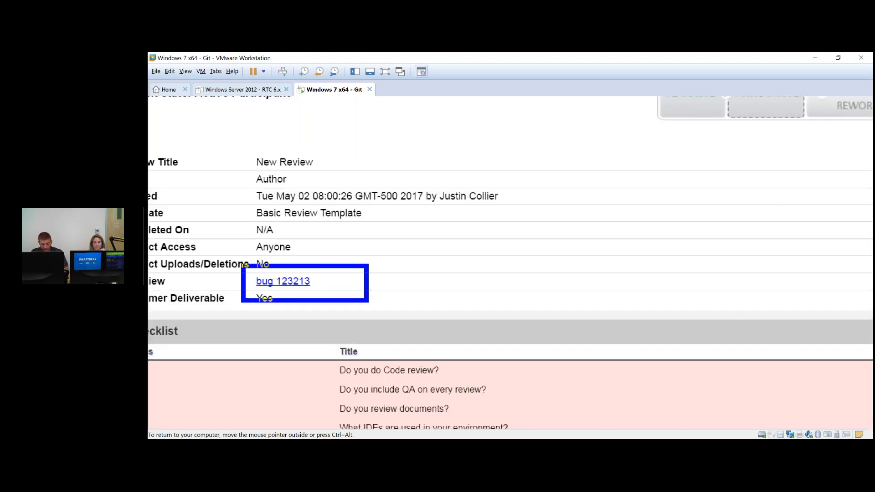
key(Escape)
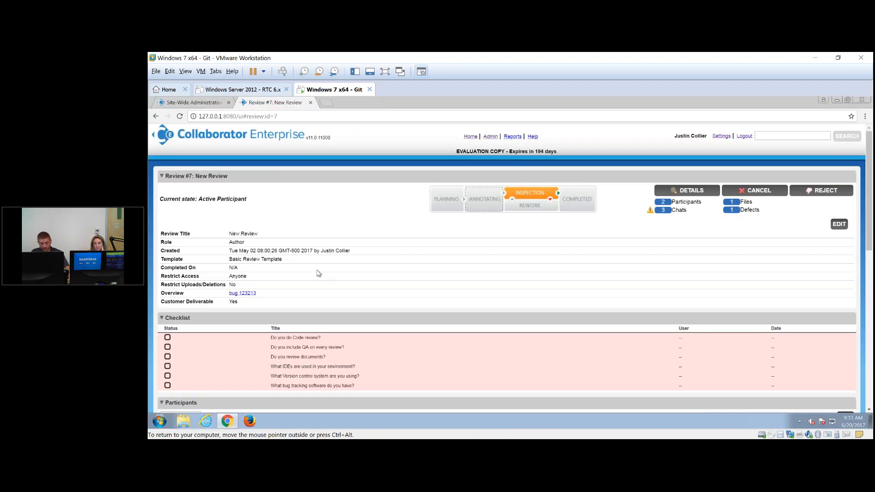
Add the comment "bug 234" to the general chat of Review #7 and check its automatic link.
scroll(319, 266, down, 10)
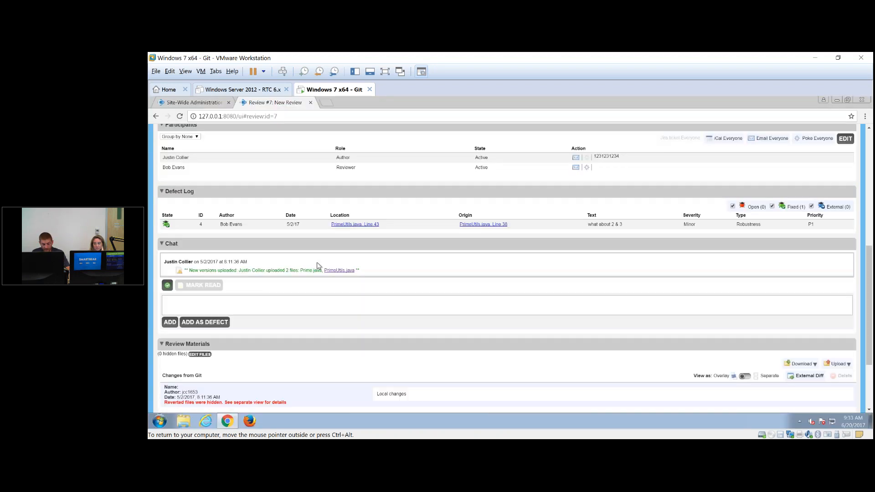
click(216, 239)
text(but )
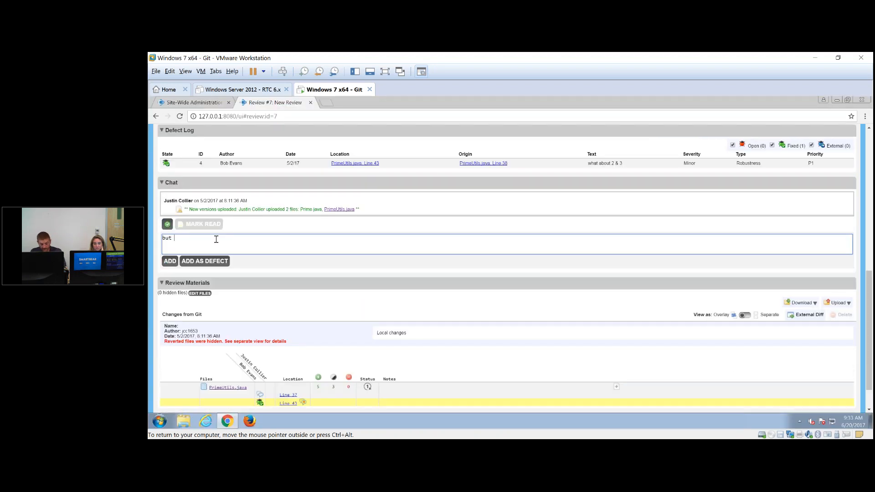
text(g)
text(fixed)
click(167, 262)
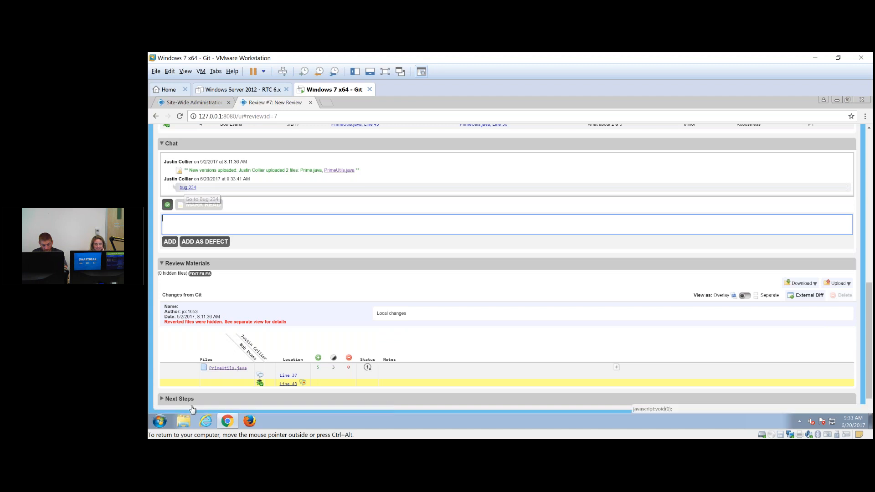
Add the overall comment "bug 3434" to PrimeUtils.java, check its automatic link, and return to Review #7.
click(222, 368)
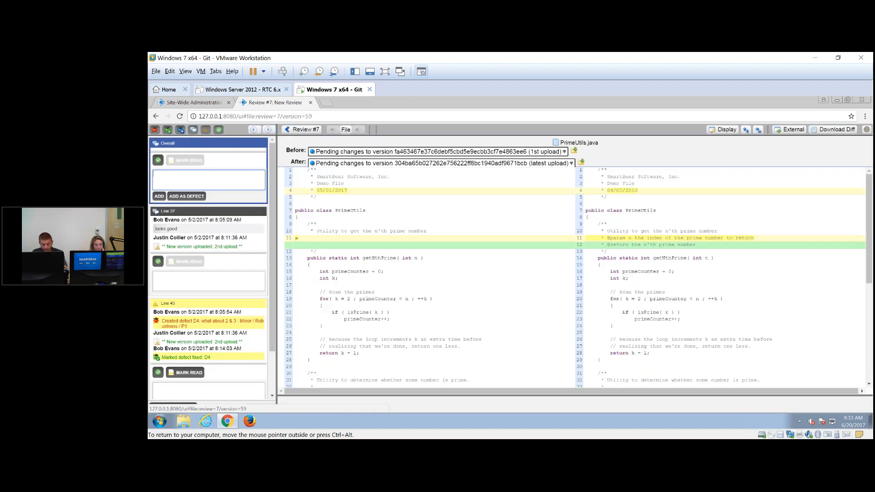
text(bug 3434)
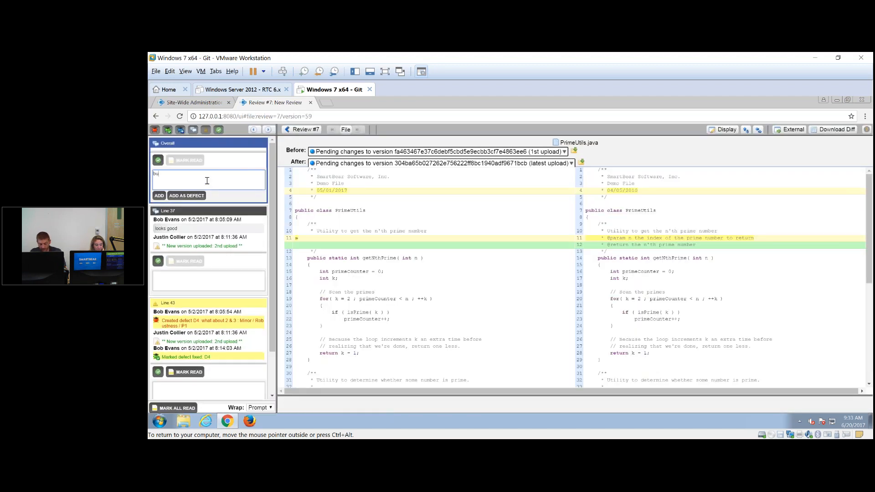
click(155, 195)
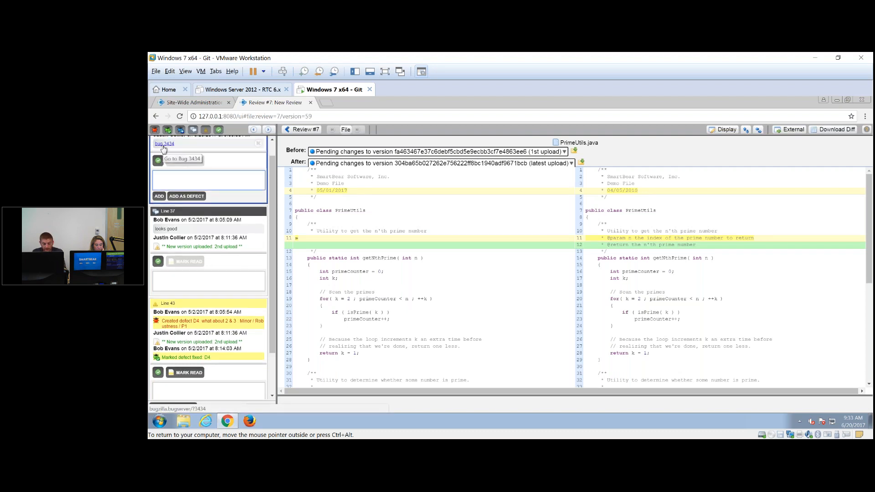
click(303, 130)
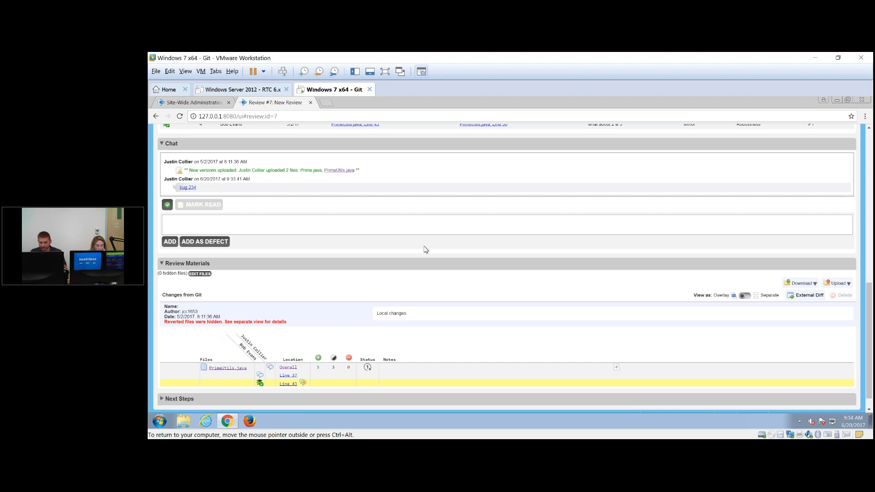
Return to the site-wide administration and open the Formal Checklist to examine its general settings and checklist items.
scroll(337, 246, up, 10)
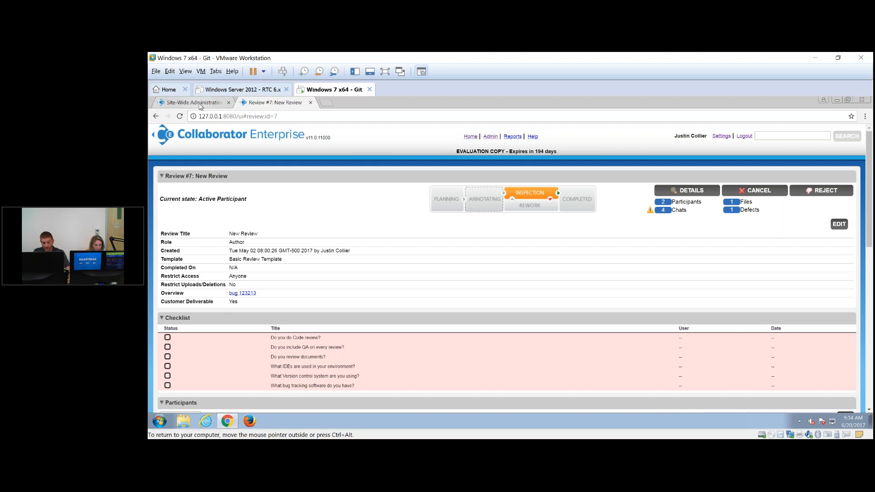
click(199, 103)
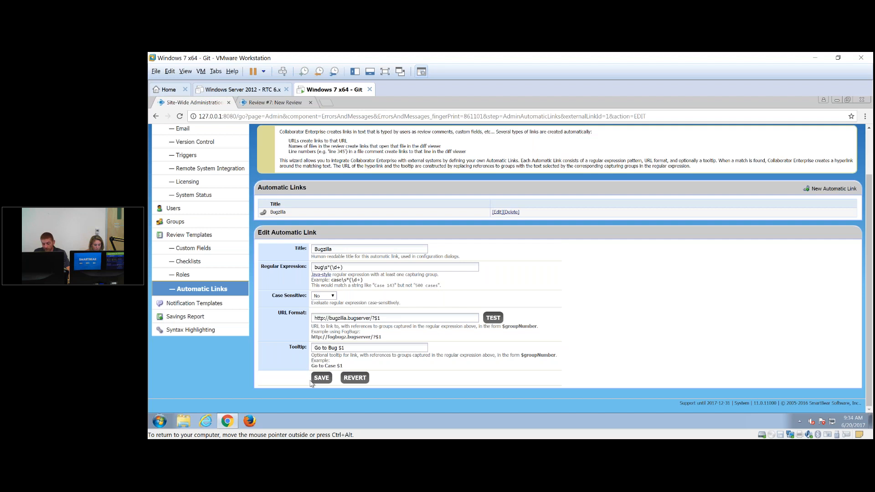
click(202, 263)
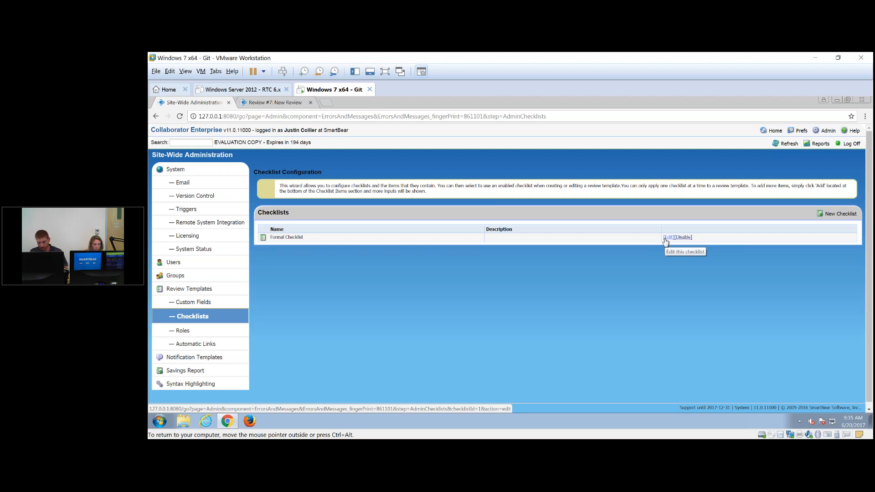
click(667, 238)
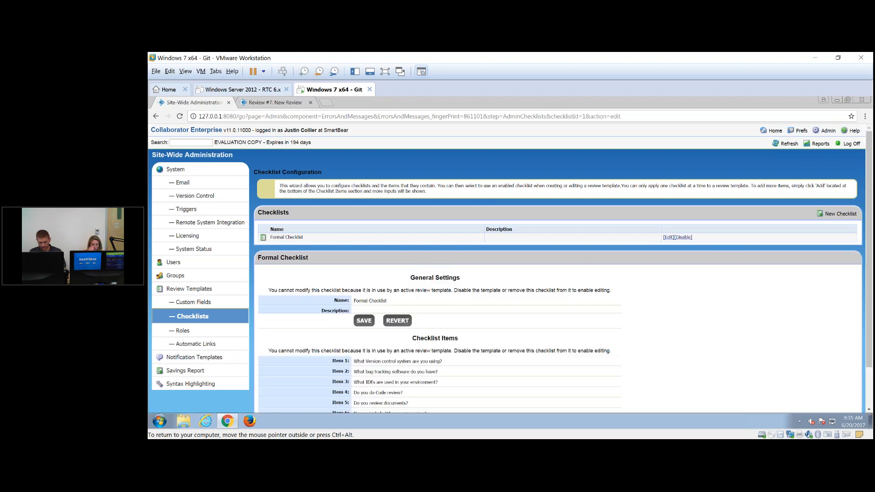
scroll(417, 273, down, 2)
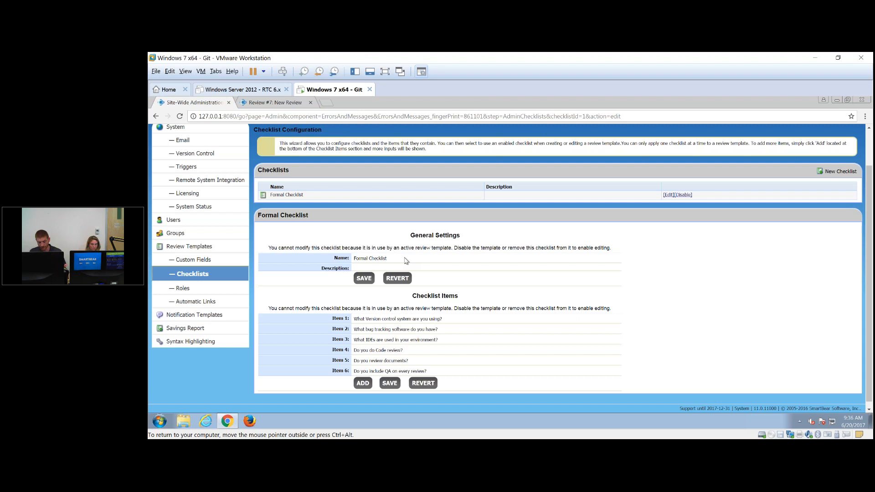
View the review custom fields configuration and compare it with the Overview and Customer Deliverable fields in Review #7.
click(212, 261)
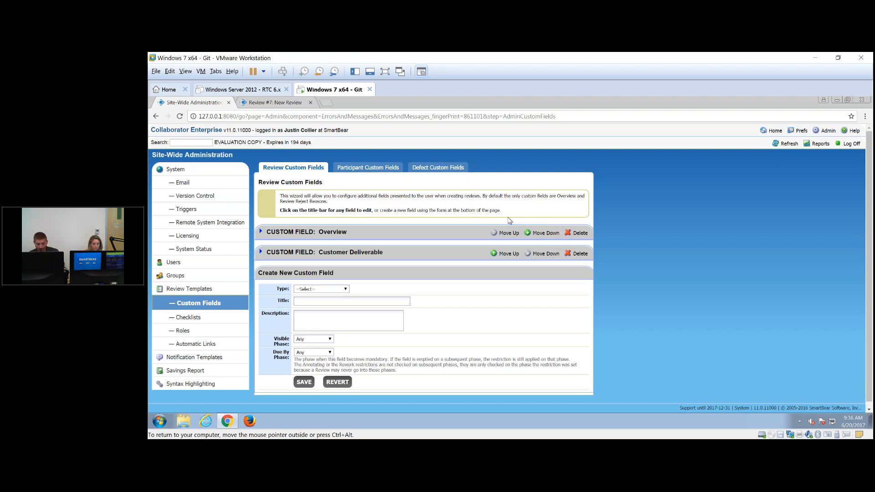
click(264, 103)
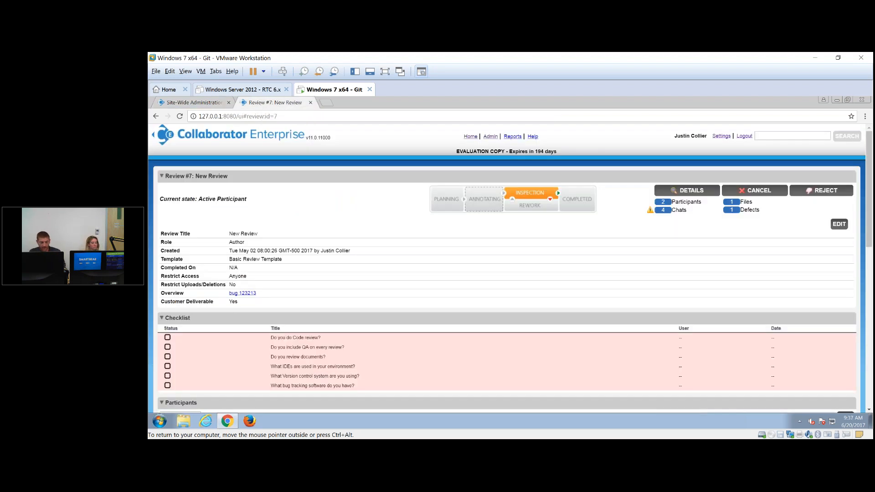
key(ctrl+1)
click(198, 304)
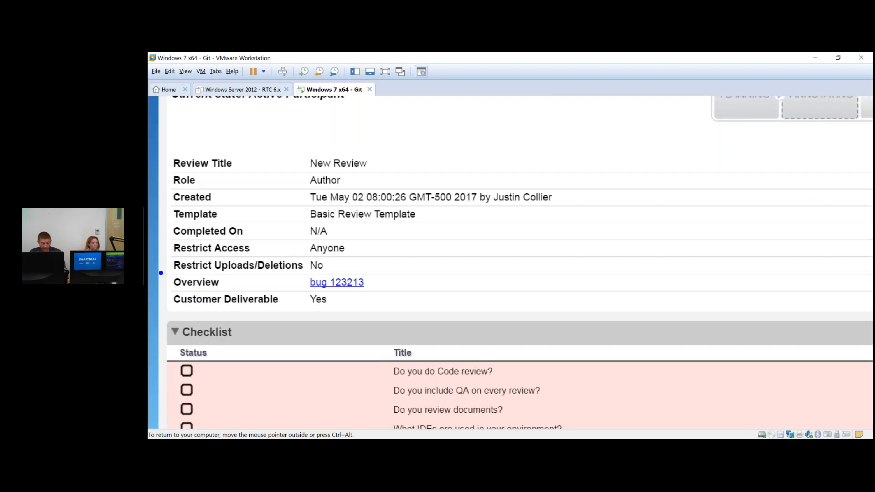
drag(161, 273, 533, 335)
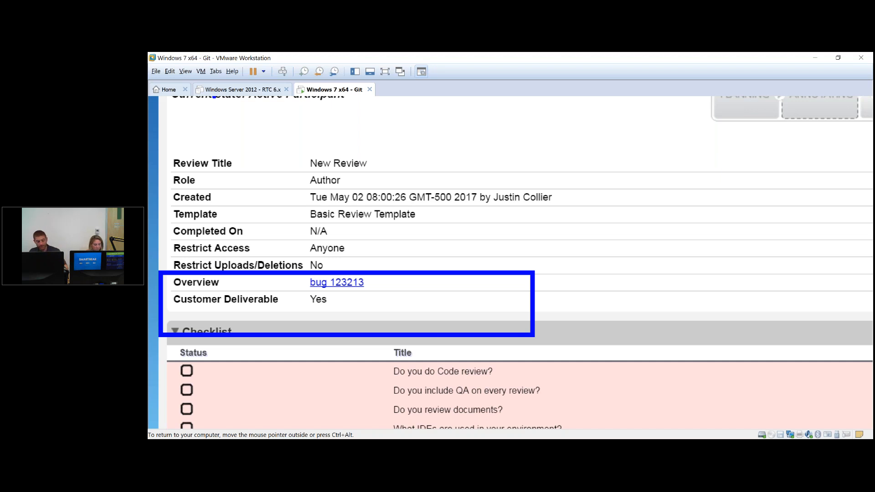
key(Escape)
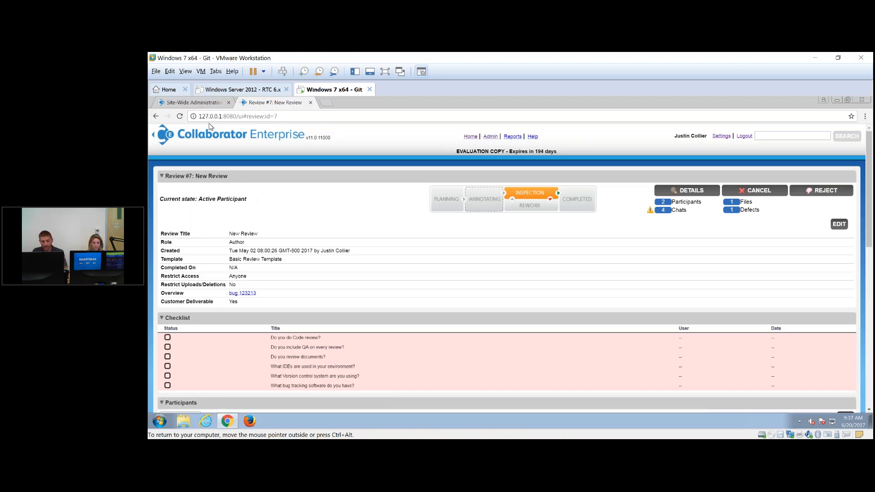
Open the Basic Review Roles configuration in the site-wide administration and examine its role titles, defect permissions and "finished" settings.
click(197, 103)
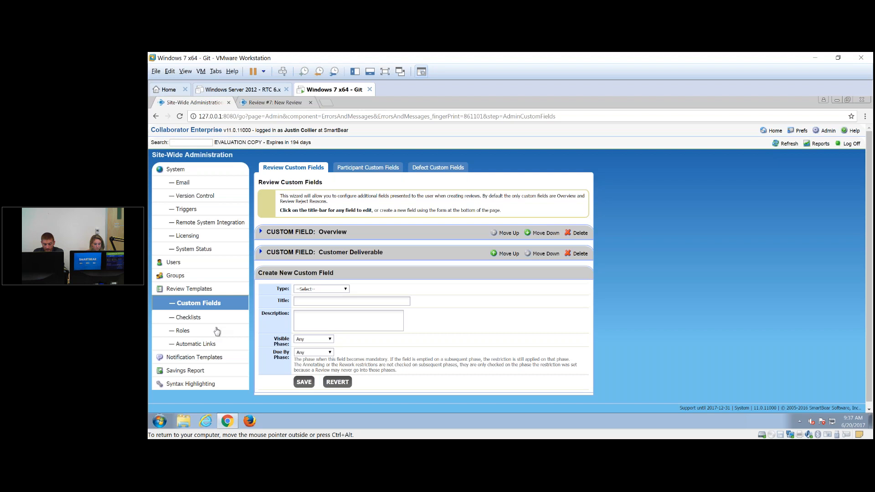
click(202, 331)
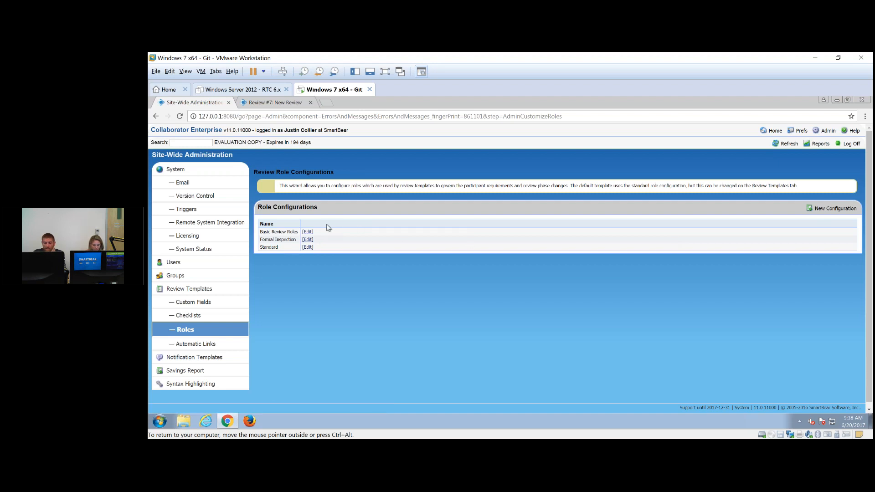
click(306, 232)
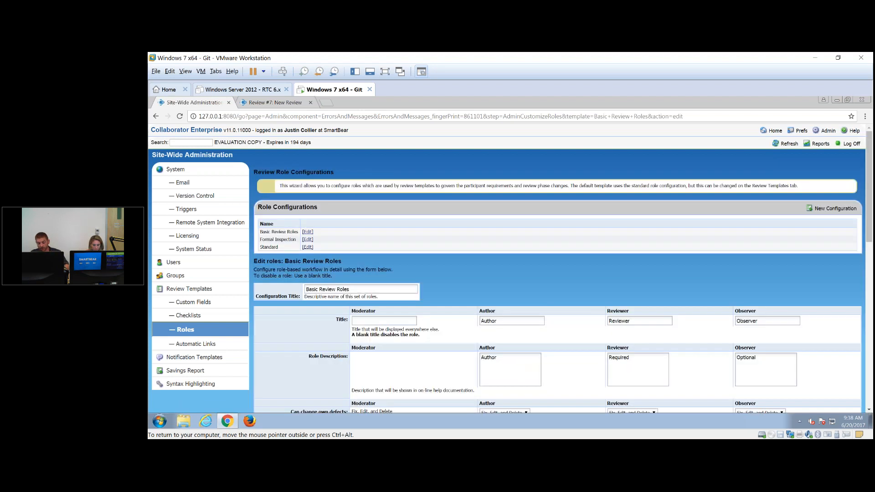
scroll(491, 248, down, 1)
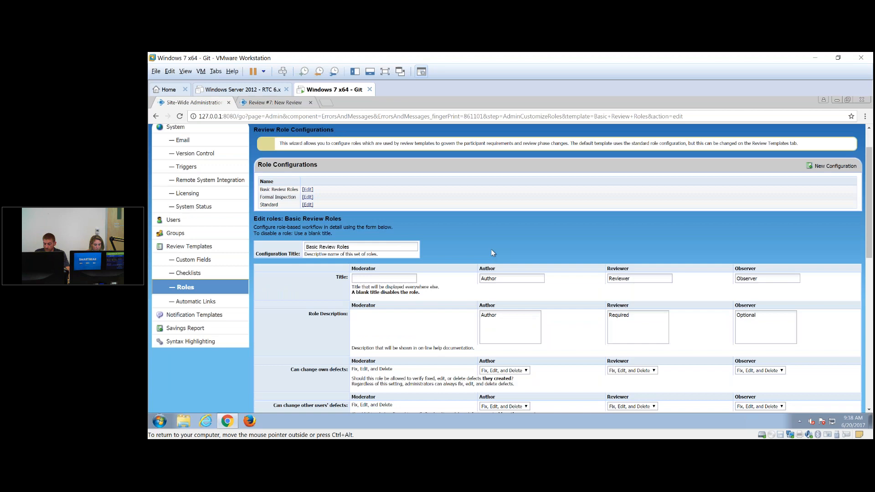
scroll(490, 249, down, 2)
scroll(491, 248, down, 2)
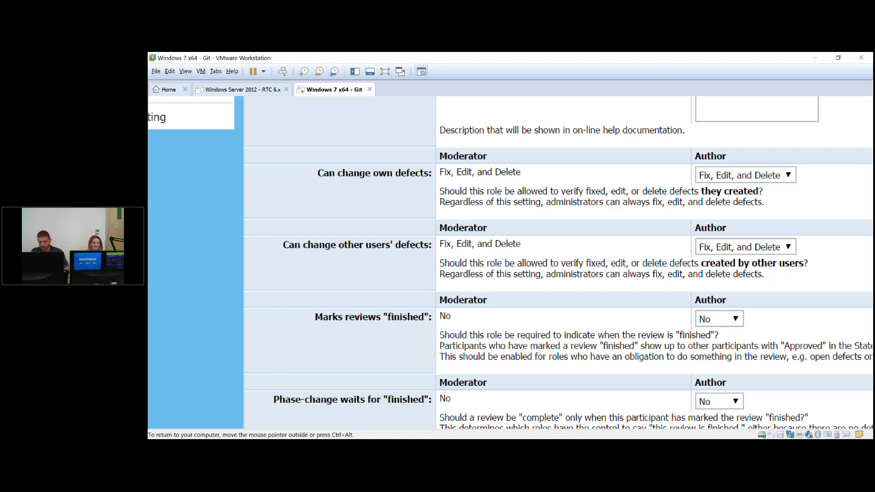
scroll(556, 263, down, 3)
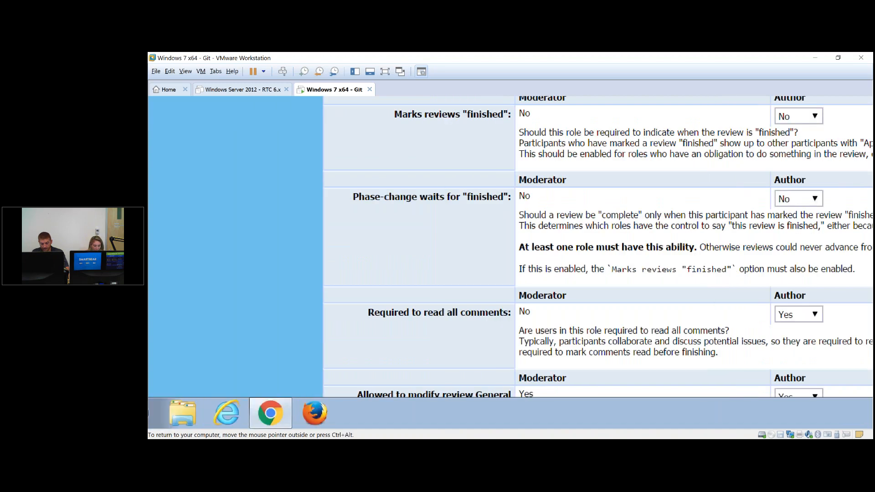
key(Escape)
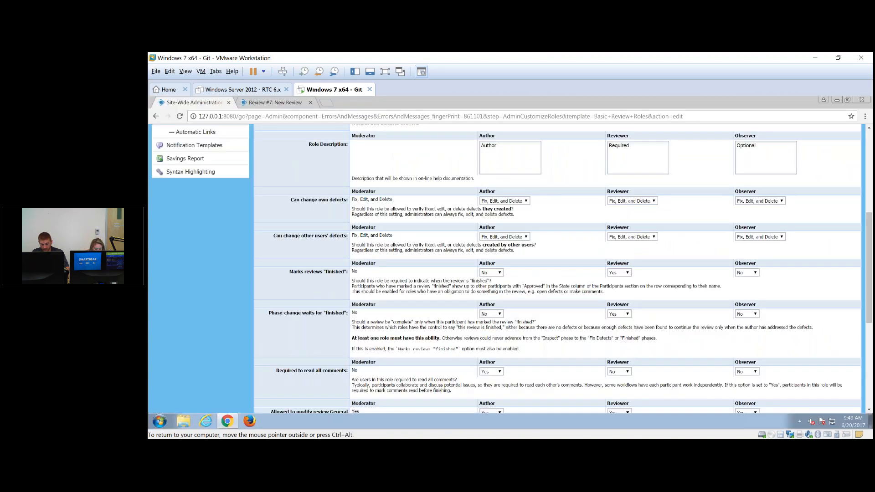
Examine the comment-reading, General Information, electronic signature and participant-number settings of Basic Review Roles.
scroll(353, 341, down, 2)
scroll(352, 342, down, 3)
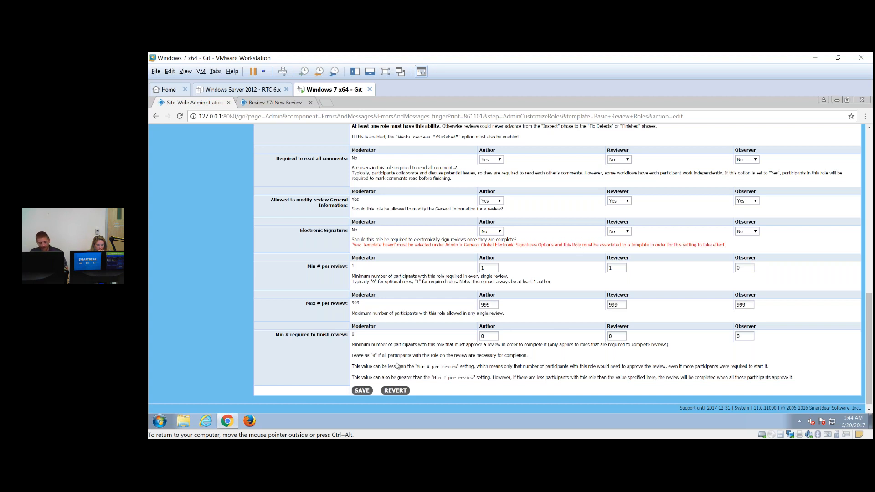
key(ctrl+1)
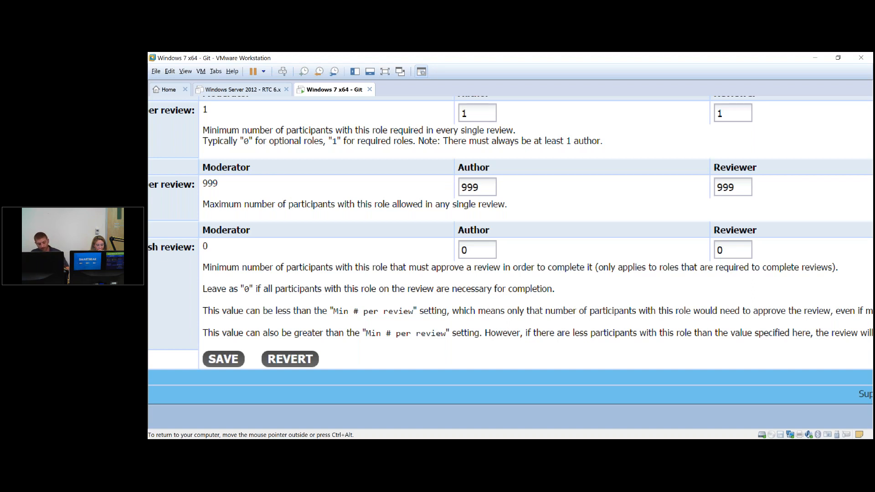
key(ctrl+minus)
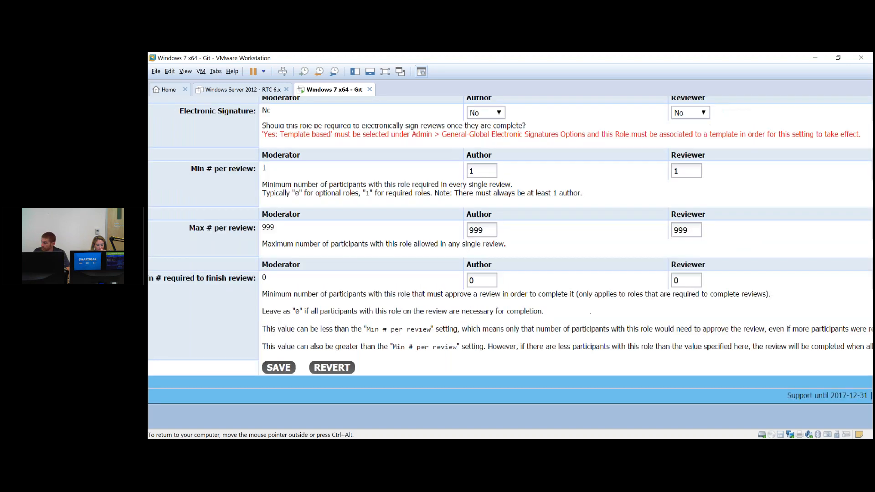
scroll(717, 128, up, 3)
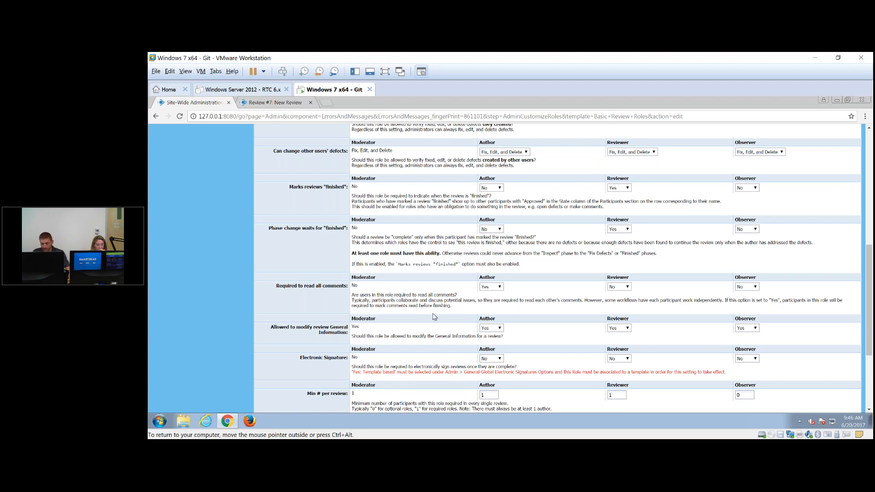
scroll(334, 310, up, 6)
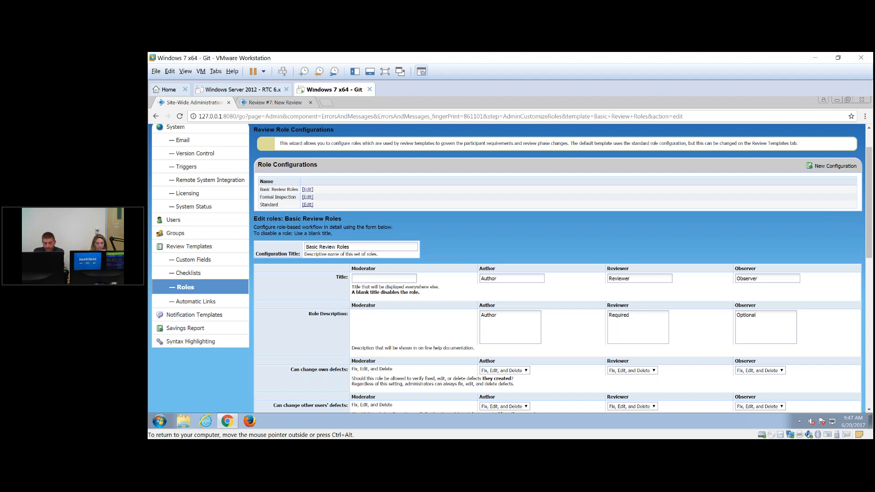
Open the Default review template and examine its reject reasons, checklist, custom fields, roles and external links settings.
click(190, 245)
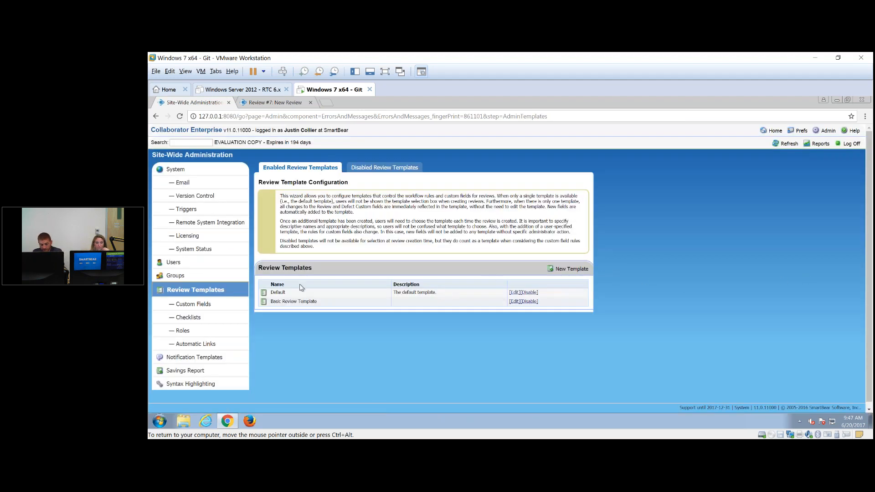
click(514, 293)
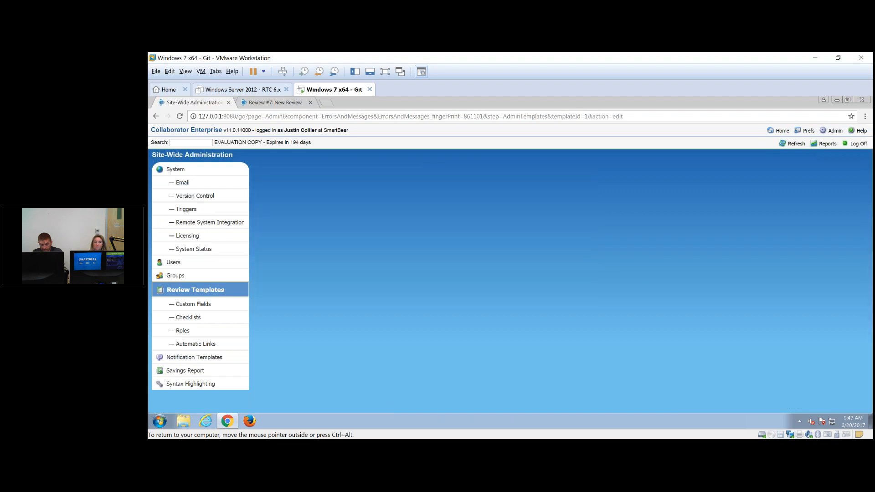
scroll(471, 228, down, 3)
scroll(471, 269, down, 1)
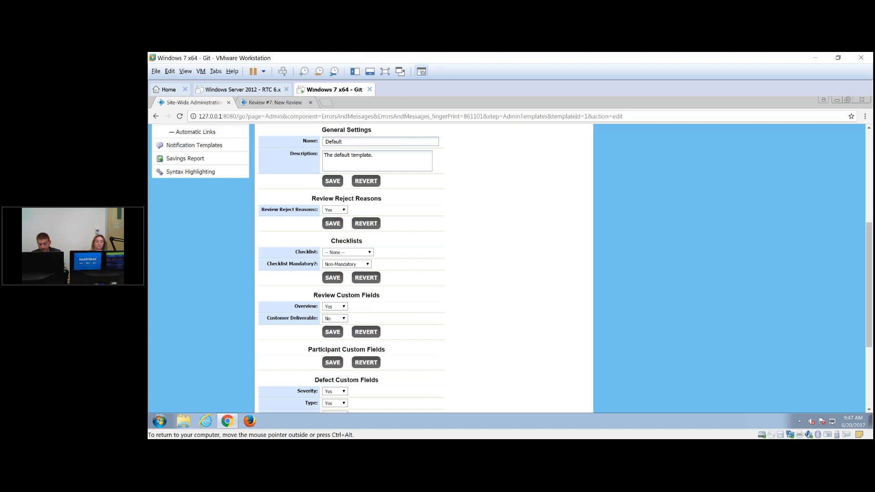
scroll(506, 269, down, 1)
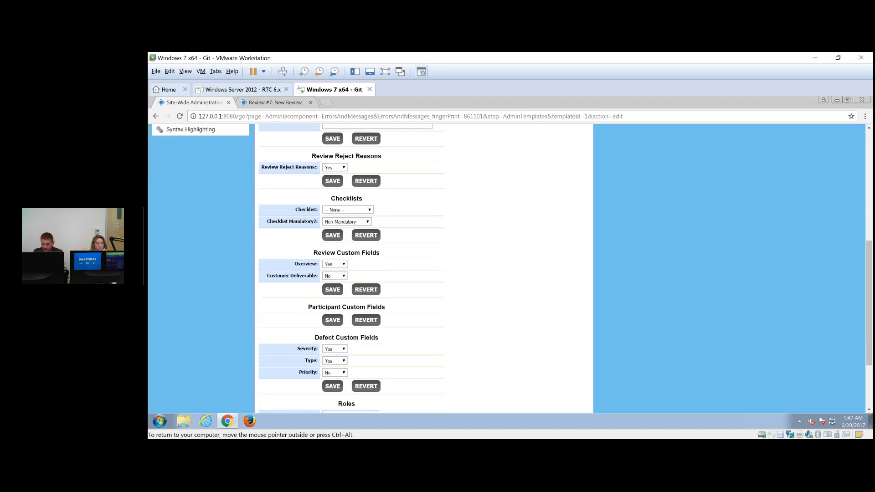
scroll(428, 276, down, 2)
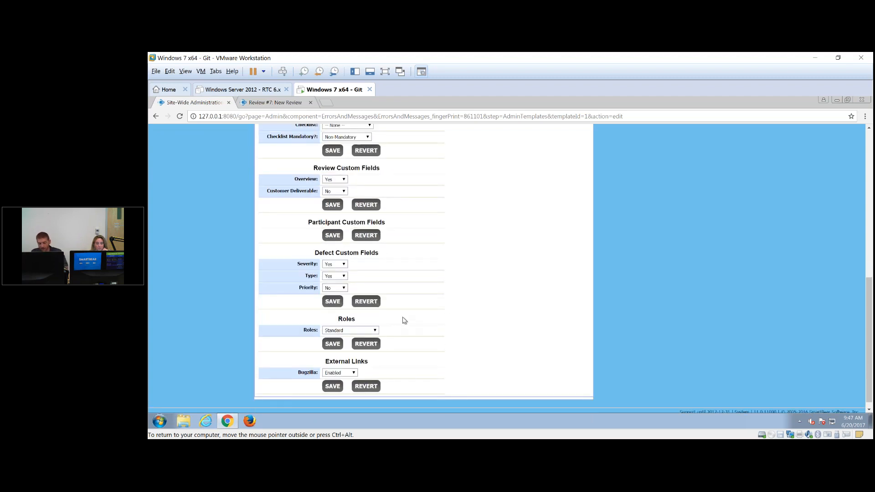
scroll(404, 320, up, 1)
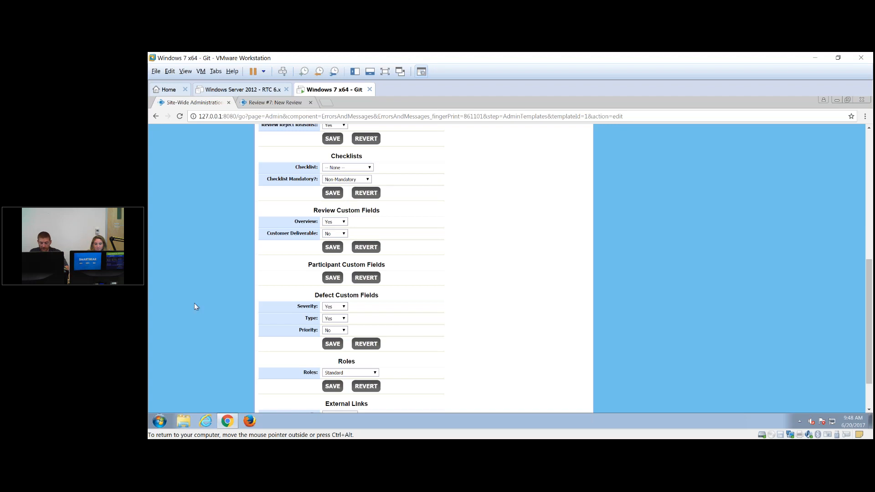
Create a new group titled "MK's Group" in the site-wide group administration.
scroll(207, 319, up, 4)
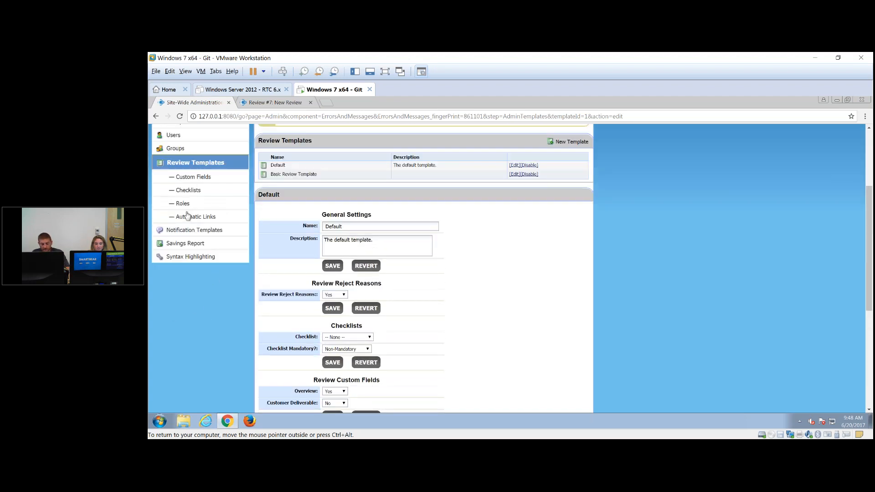
scroll(182, 282, up, 2)
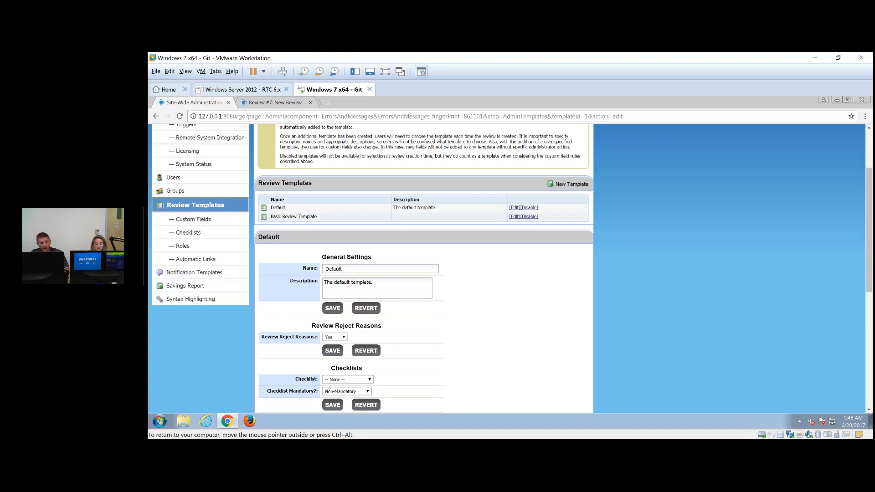
click(194, 192)
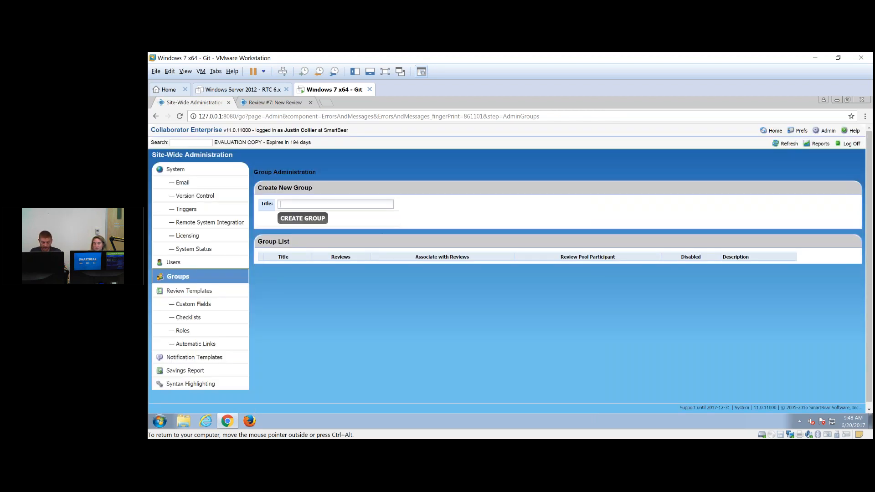
text(MK's Group)
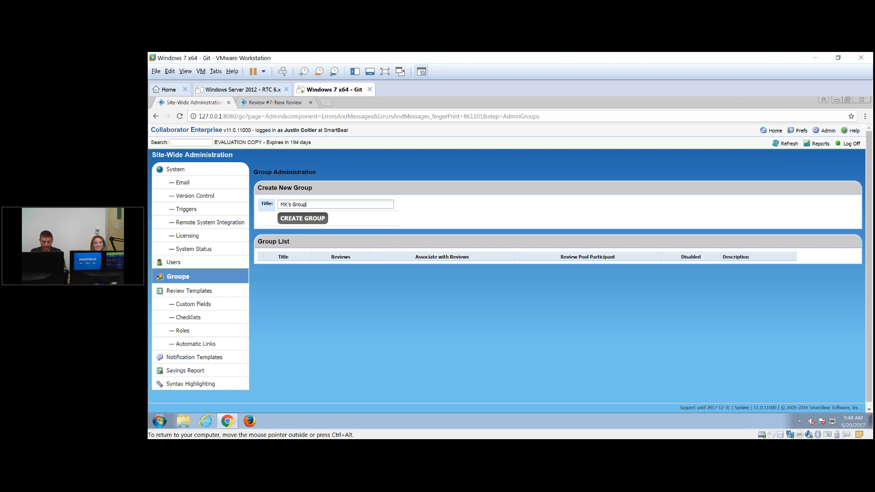
click(297, 220)
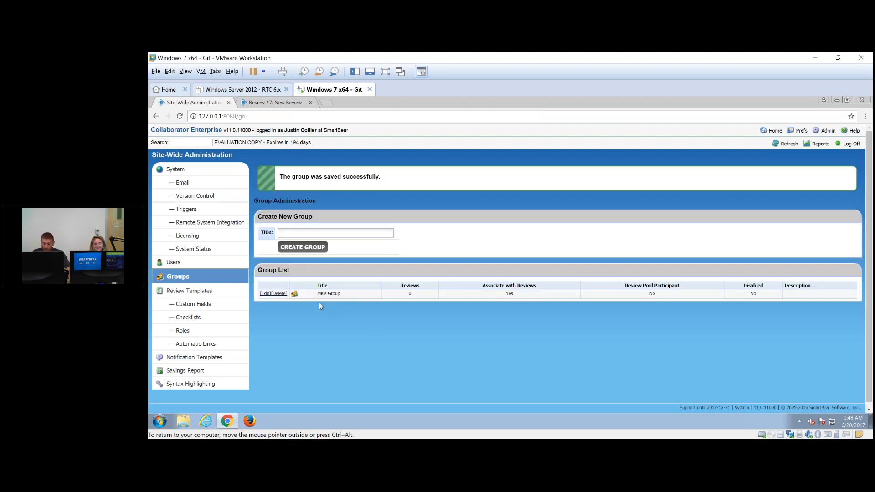
Open MK's Group for editing and examine its review association, Review Pool participant, status and group administrator settings.
click(266, 293)
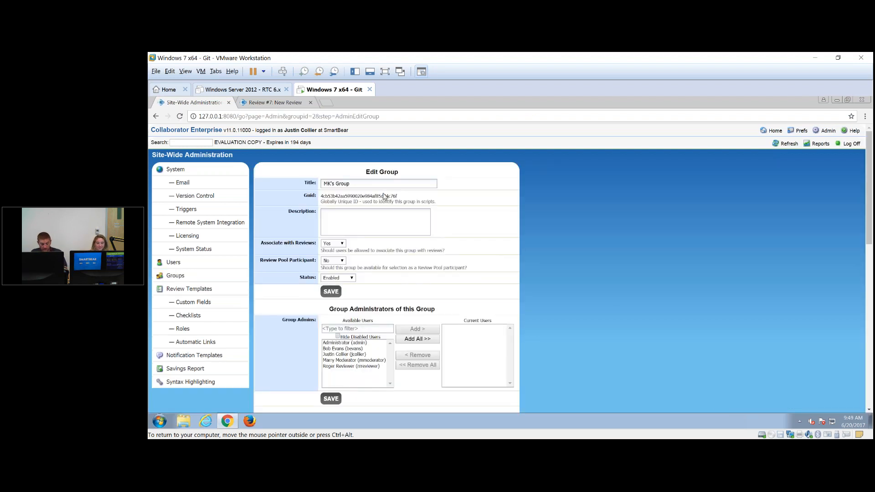
key(ctrl+1)
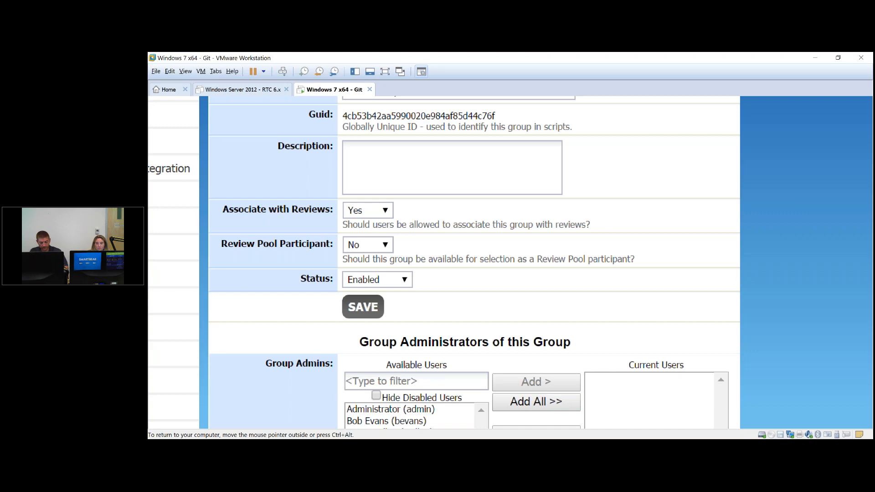
scroll(443, 262, down, 2)
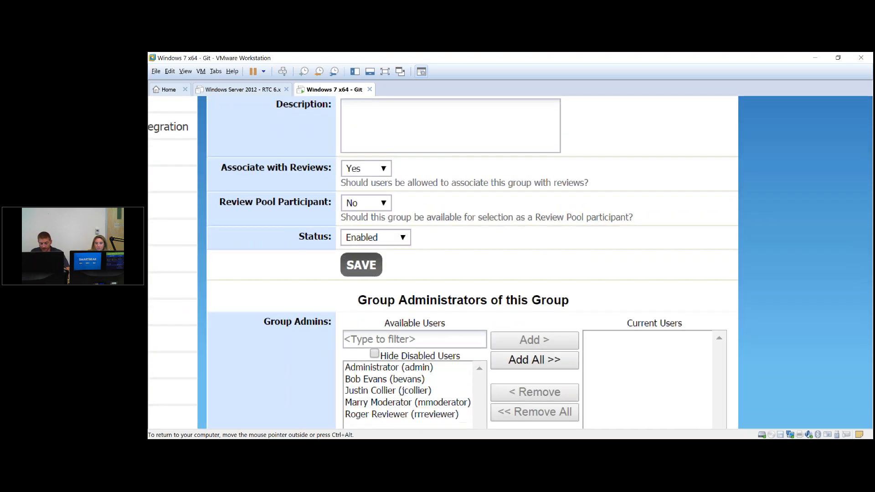
scroll(444, 263, down, 5)
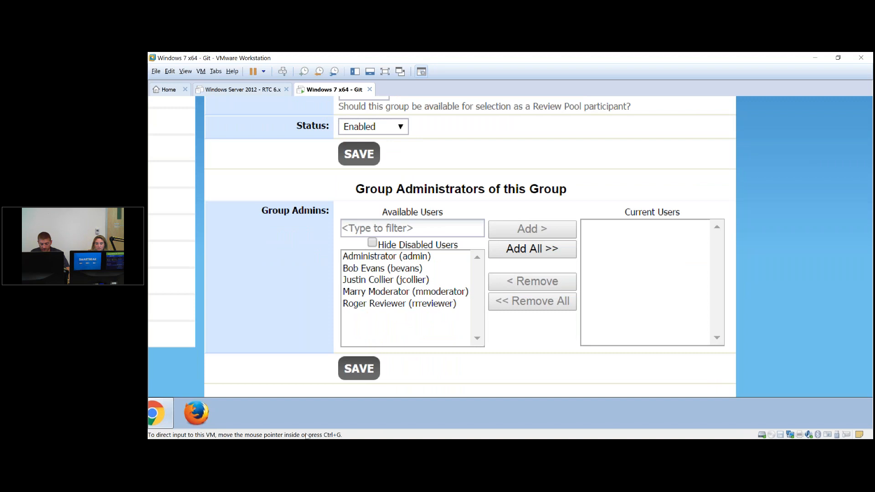
key(Escape)
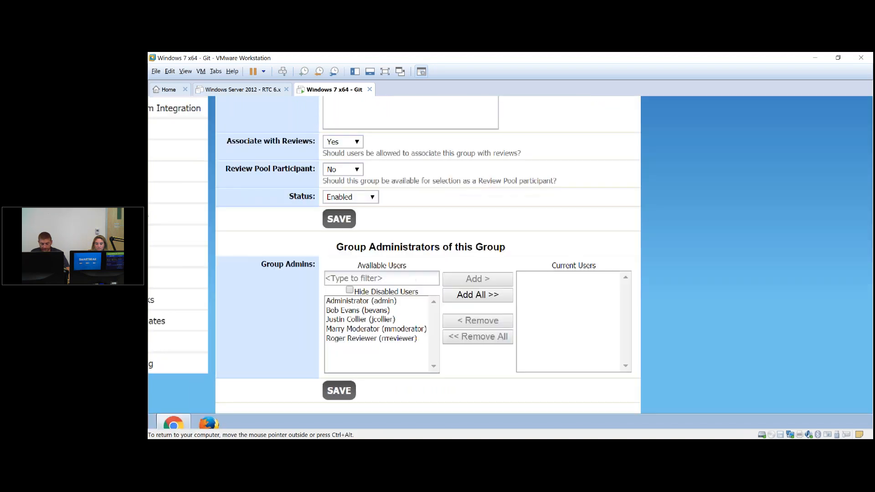
Examine the child groups, member users, review templates and child group creation sections of MK's Group.
scroll(326, 359, down, 3)
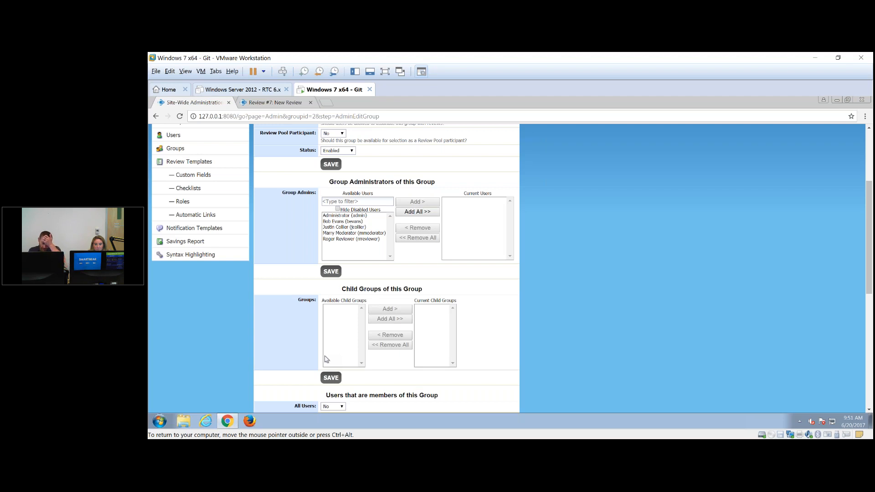
scroll(326, 359, down, 3)
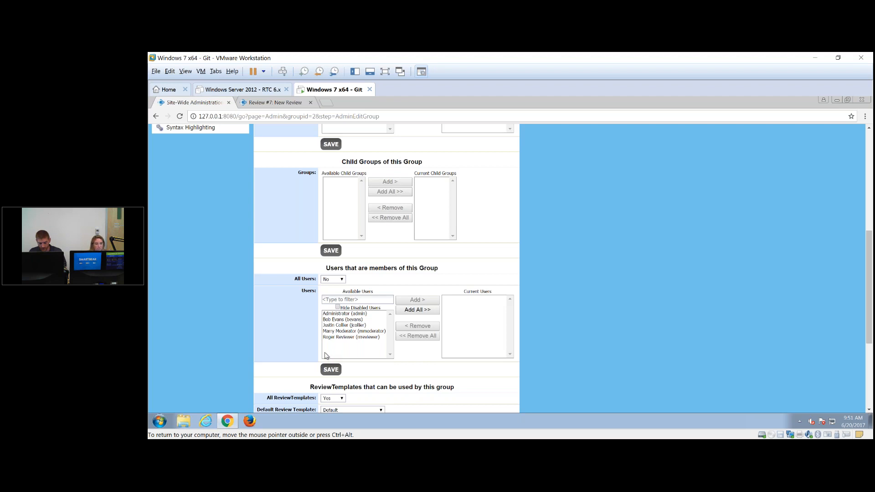
scroll(325, 358, down, 1)
scroll(325, 356, down, 3)
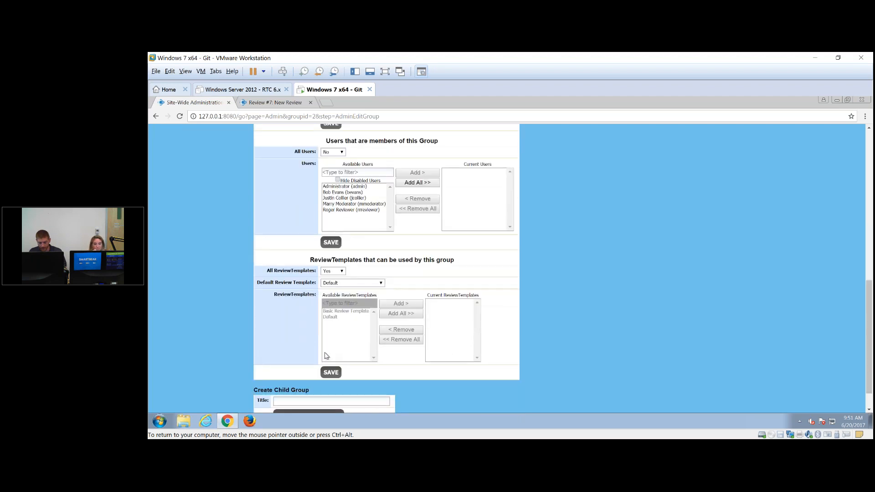
scroll(326, 356, down, 1)
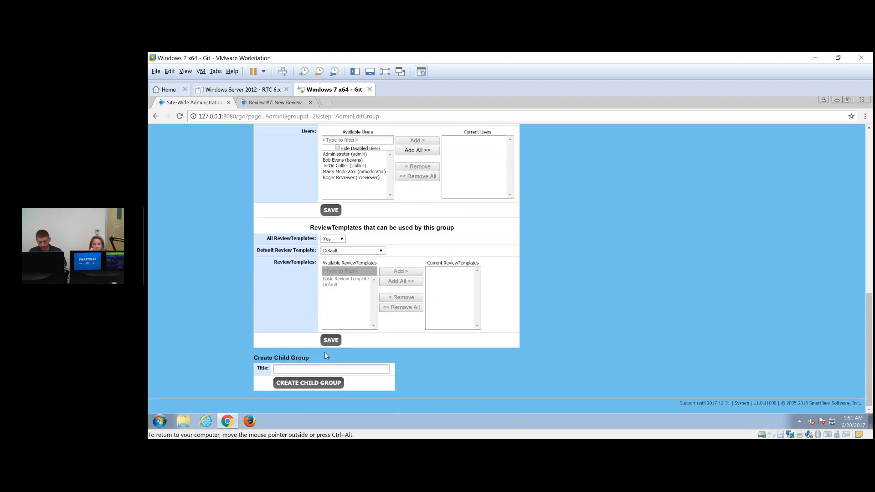
Inspect the review template permissions of MK's Group and the choices for its default review template, keeping Default.
key(ctrl+1)
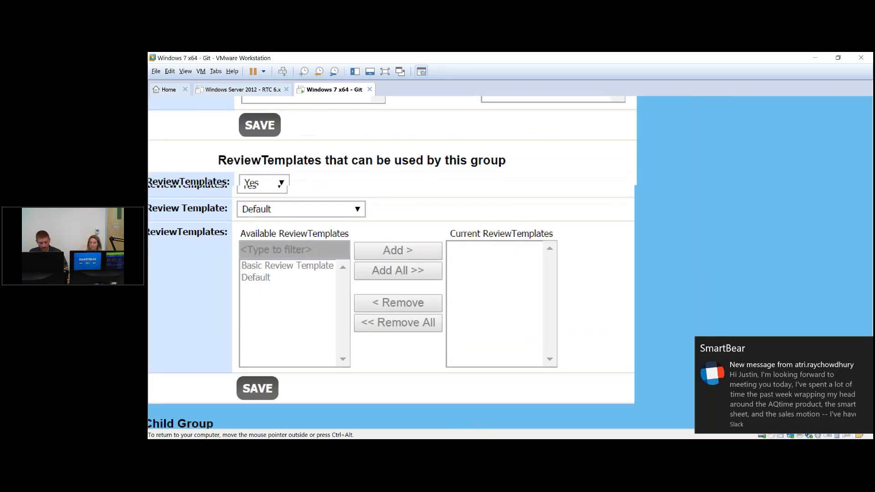
key(Escape)
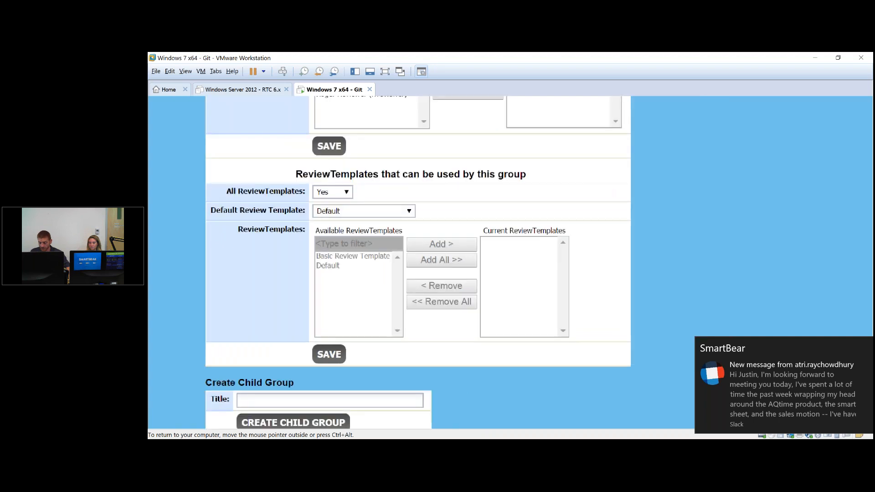
right_click(650, 448)
click(627, 429)
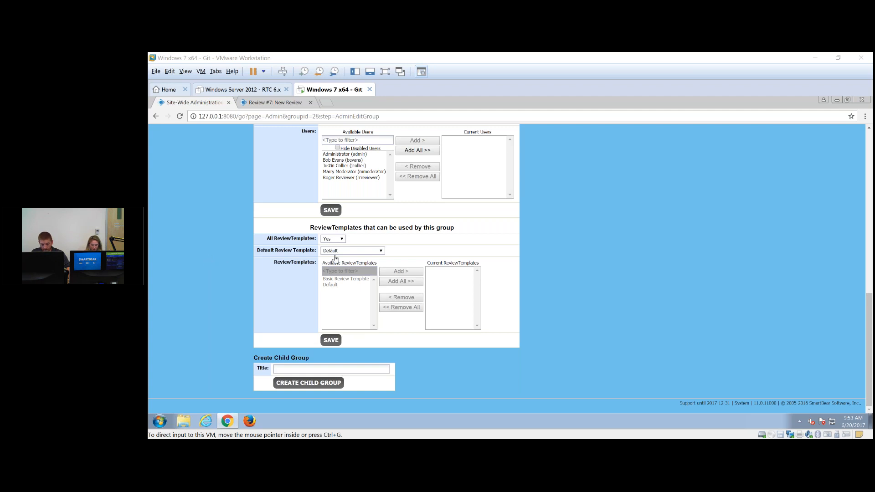
click(361, 252)
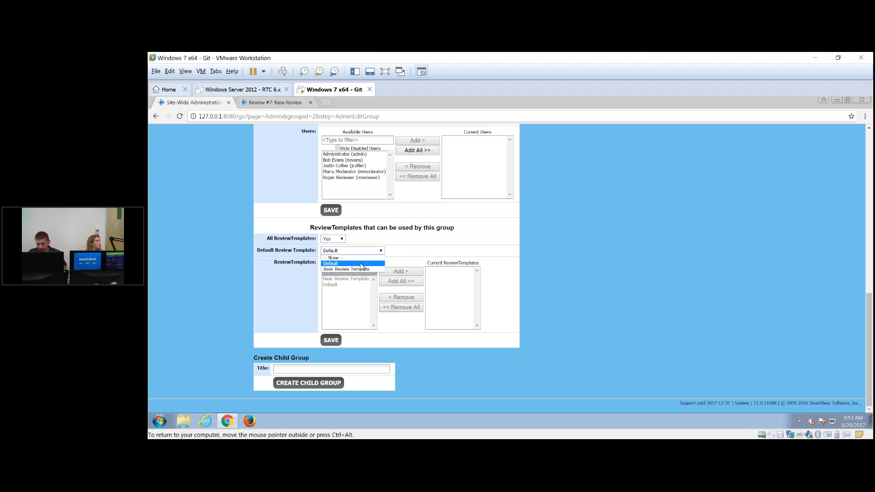
click(359, 263)
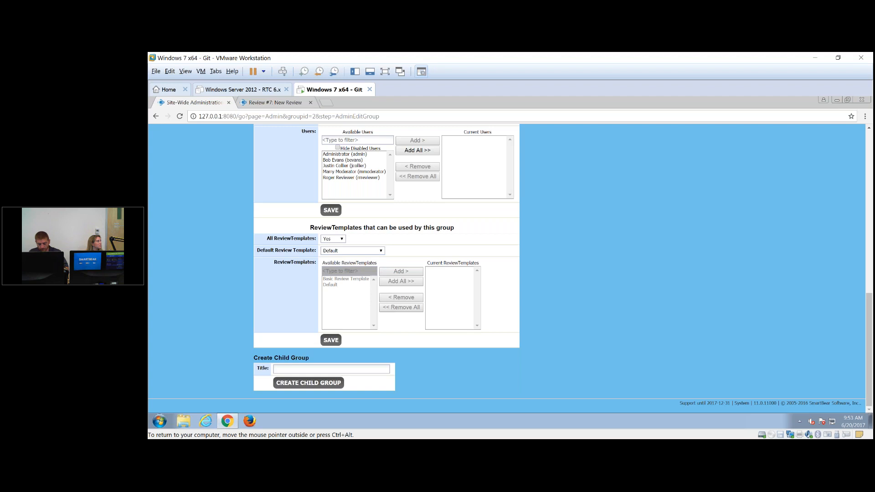
Open the Notification Templates administration and view the list of templates that can be edited.
scroll(212, 229, up, 1)
scroll(211, 225, up, 8)
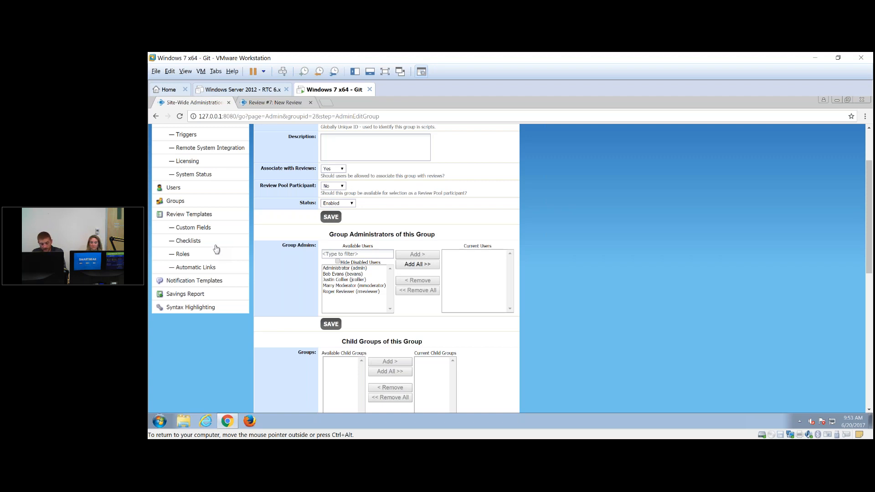
click(214, 280)
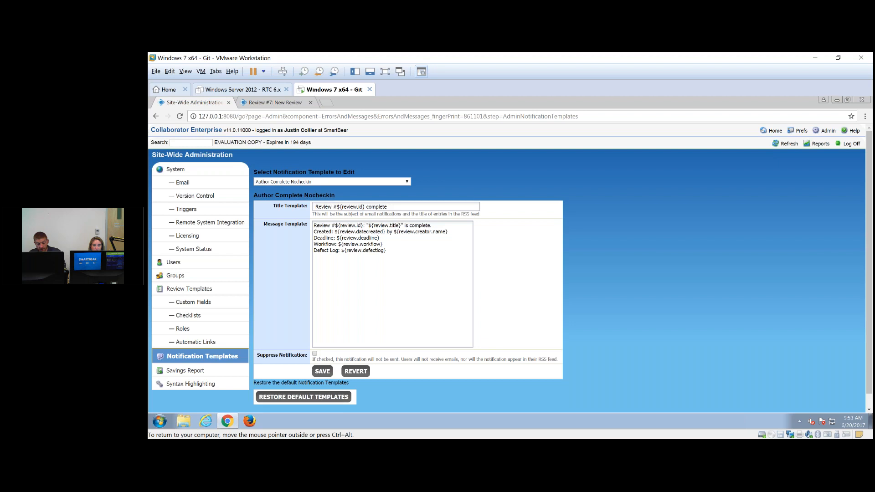
click(403, 184)
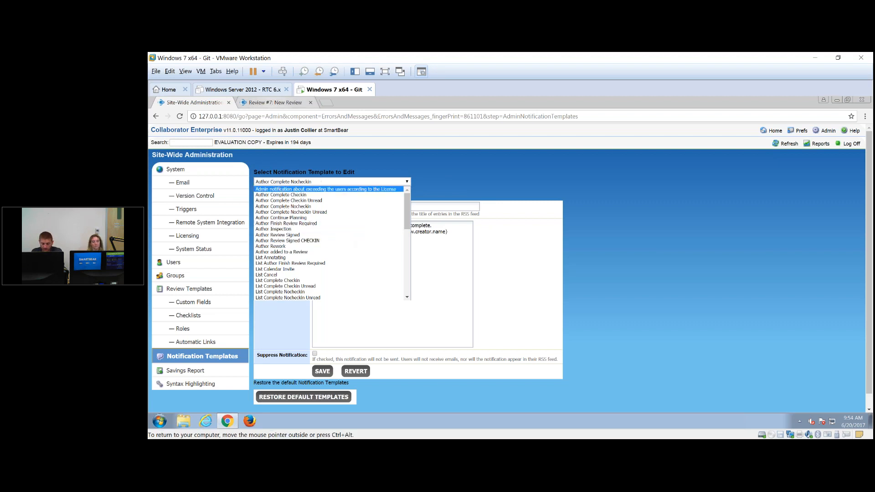
Switch to Review #7 and open the iCal invite for all of its participants.
click(275, 103)
scroll(793, 319, down, 3)
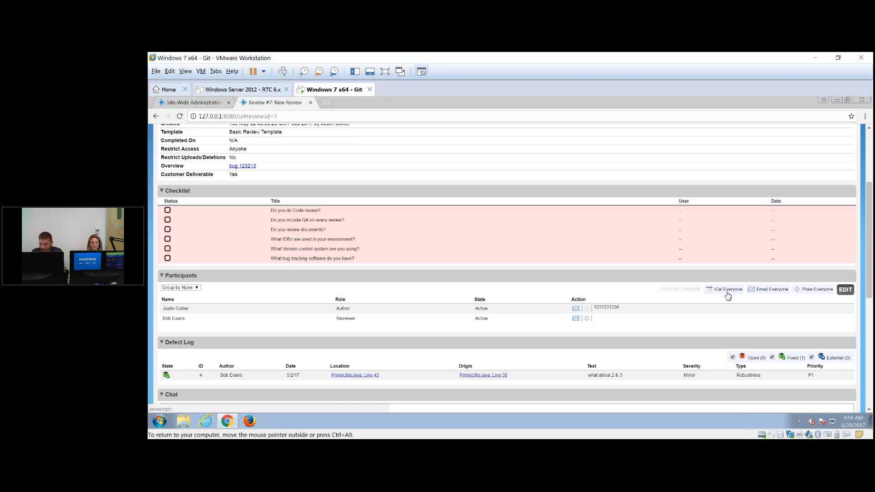
click(727, 291)
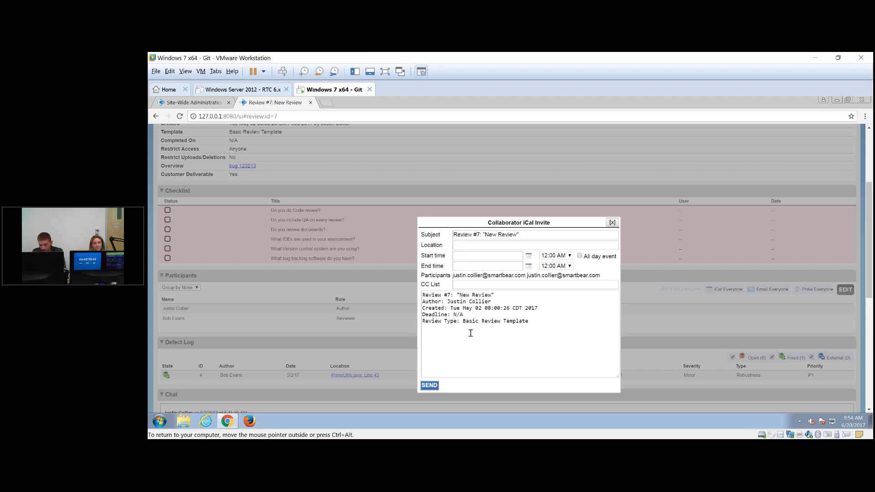
Return to the Notification Templates administration and browse the full list of templates, keeping Author Complete Nocheckin selected.
click(197, 103)
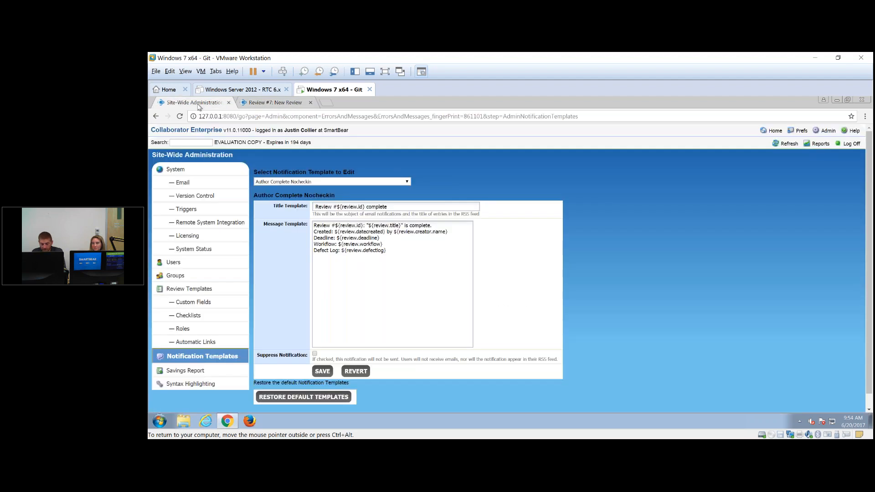
click(360, 182)
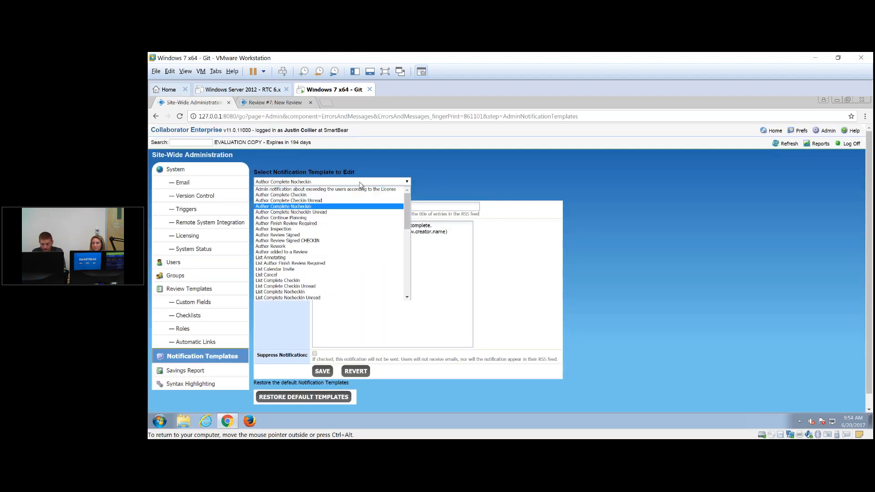
scroll(353, 199, down, 5)
scroll(354, 201, up, 5)
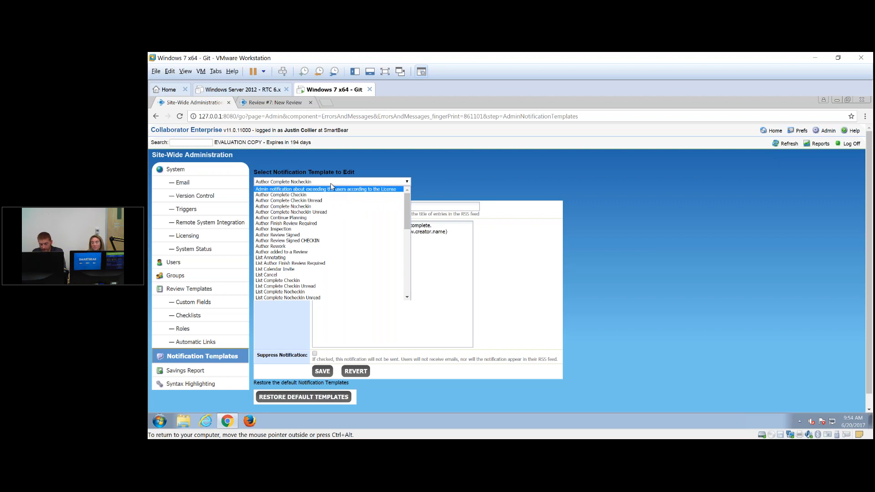
click(491, 165)
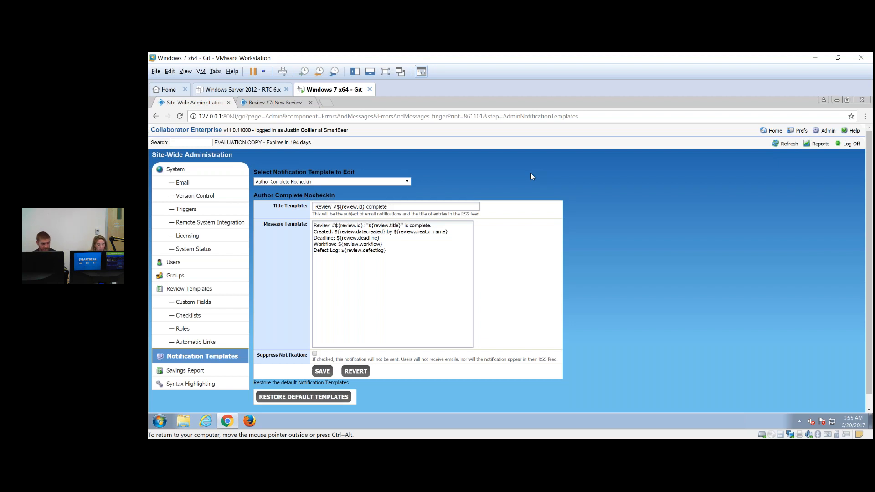
Close the iCal invite in Review #7 without sending it and view the review's general information.
click(252, 103)
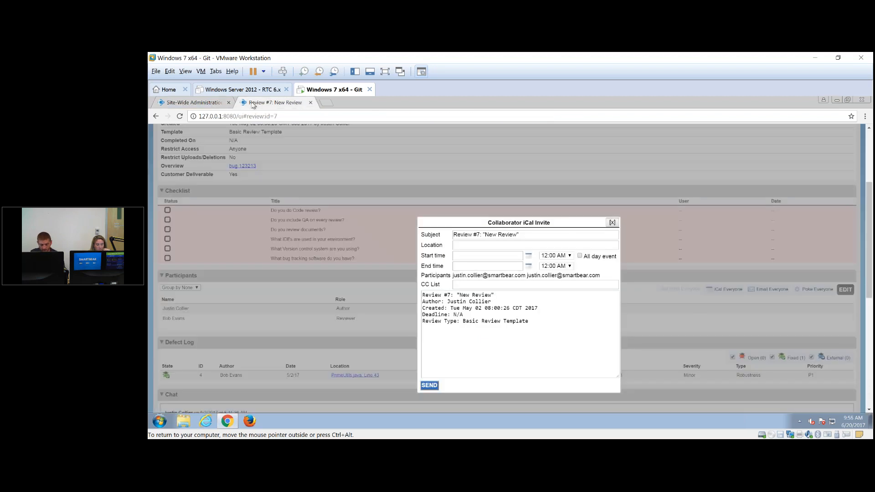
click(611, 222)
scroll(249, 290, up, 3)
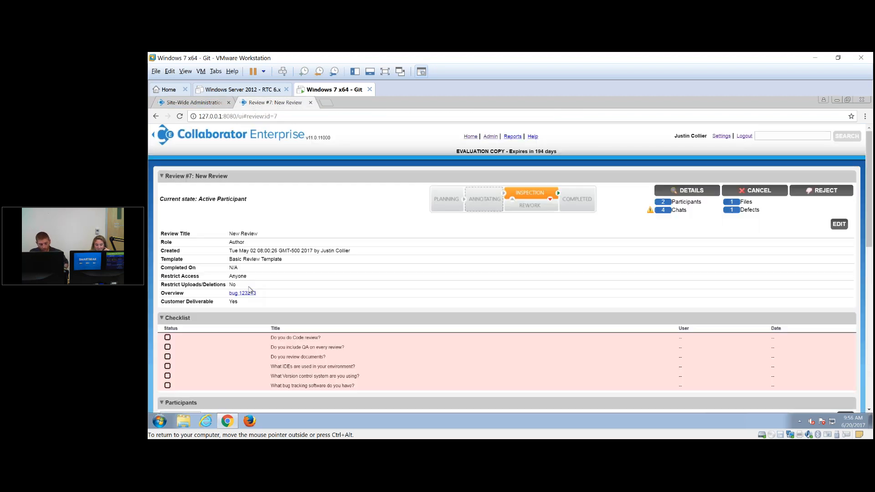
mouse_move(248, 285)
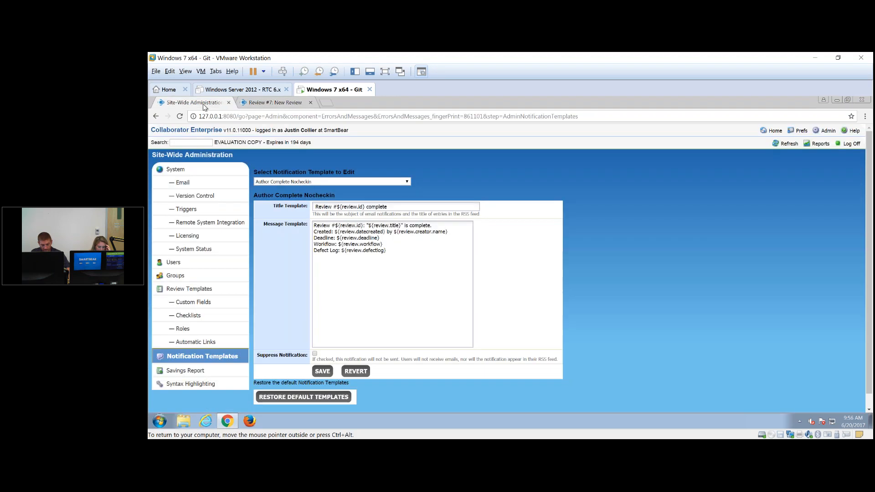
Create a new review from the Collaborator home page.
click(203, 103)
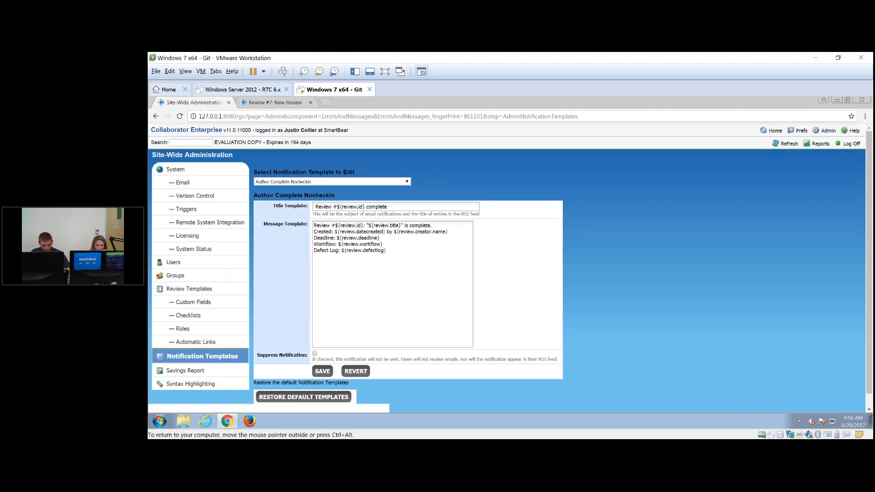
click(269, 103)
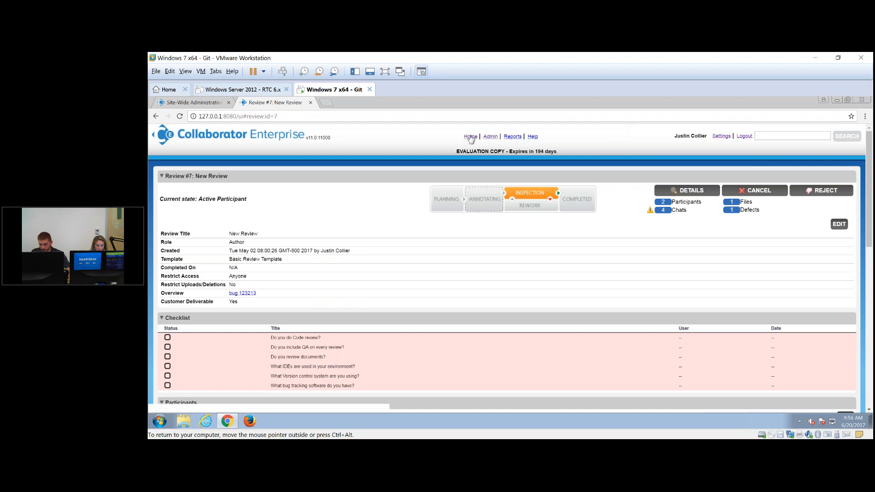
click(470, 137)
click(761, 173)
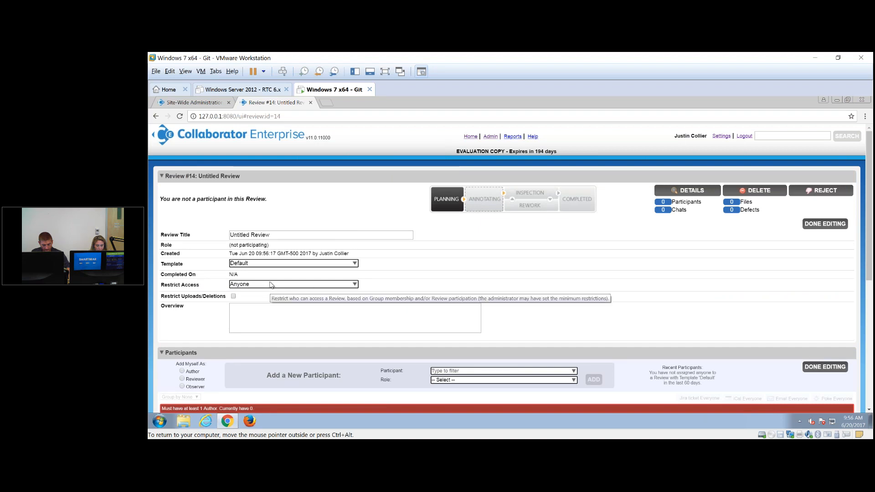
Add all available users to MK's Group in the site-wide group administration and save the membership.
click(192, 102)
click(175, 275)
click(265, 264)
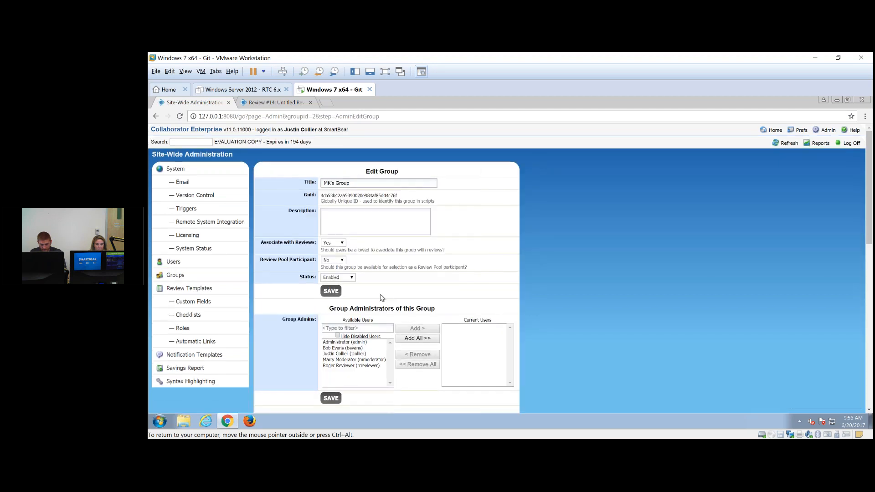
scroll(381, 310, down, 7)
click(346, 169)
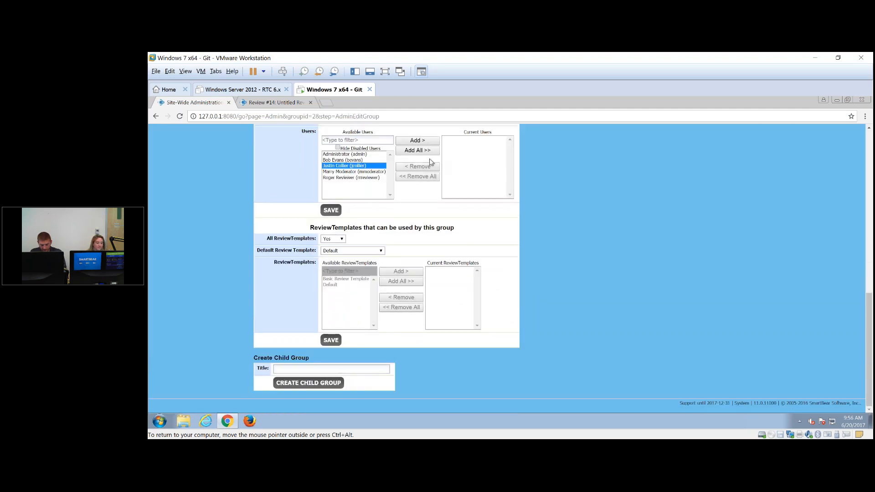
click(411, 150)
click(330, 210)
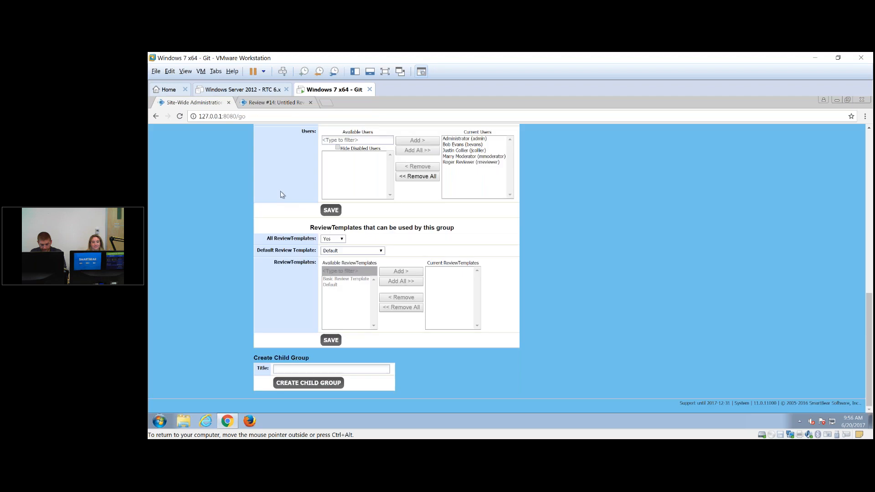
Return to Review #14, reload it and view the available Group choices without changing the selection.
click(273, 102)
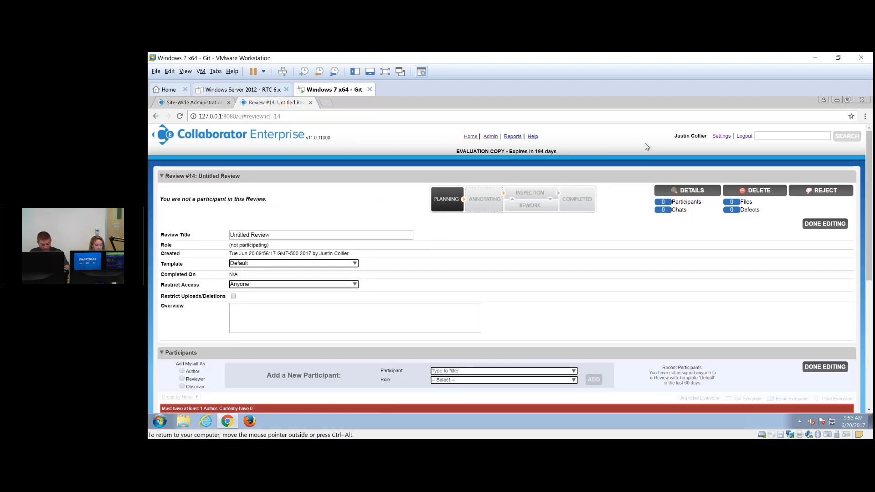
key(F5)
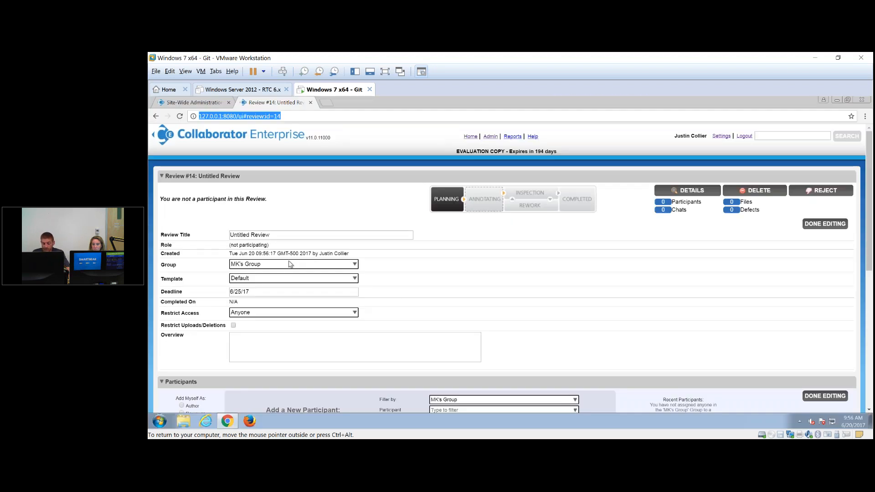
click(290, 267)
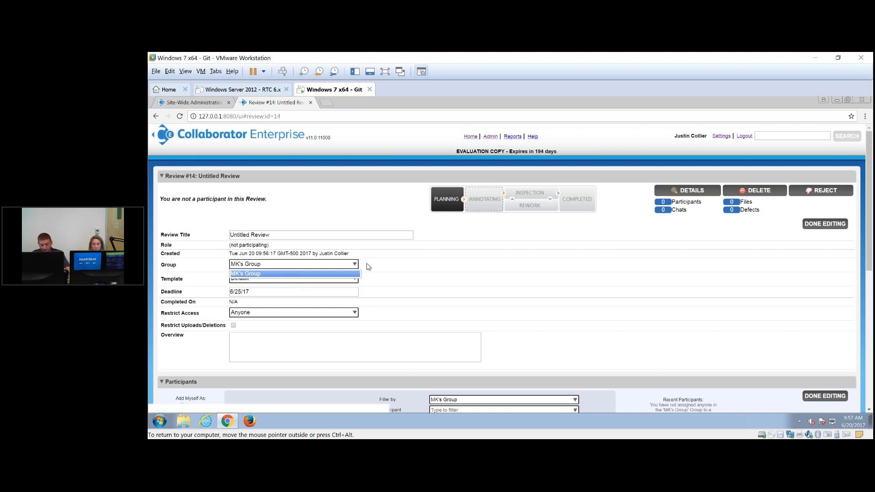
click(206, 281)
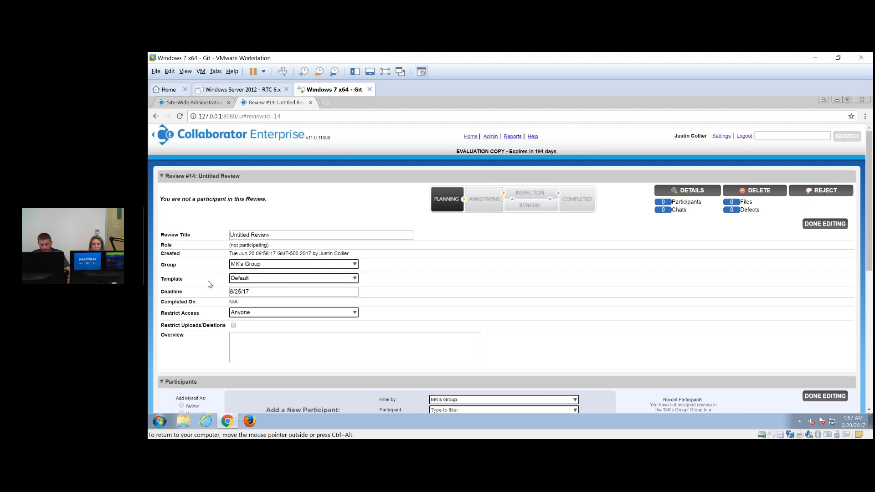
View the review's Template and Restrict Access choices, keeping Default and Anyone selected.
click(259, 281)
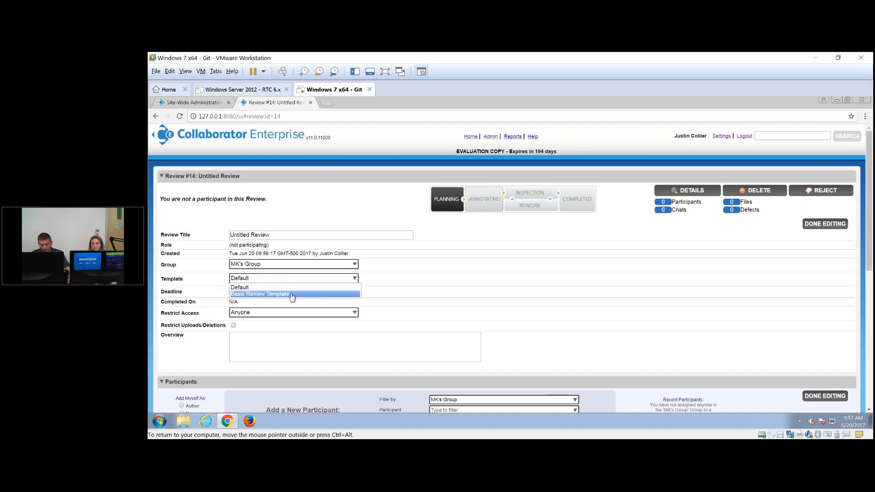
click(419, 277)
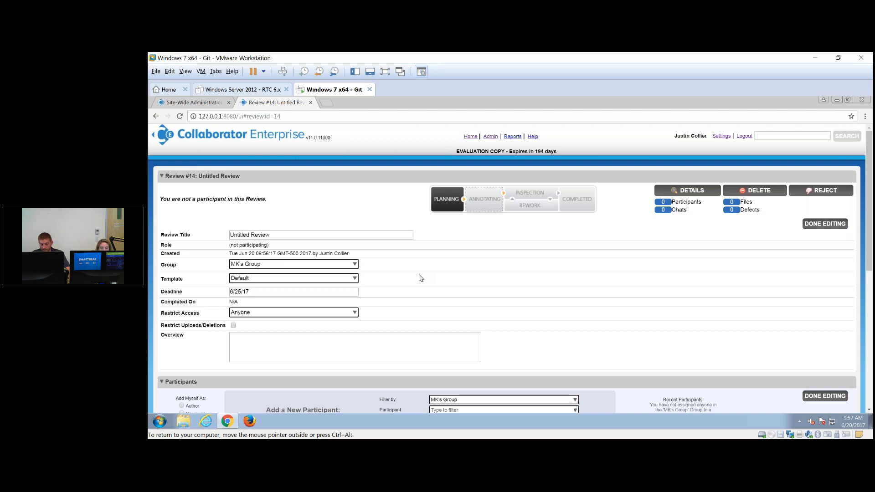
click(326, 313)
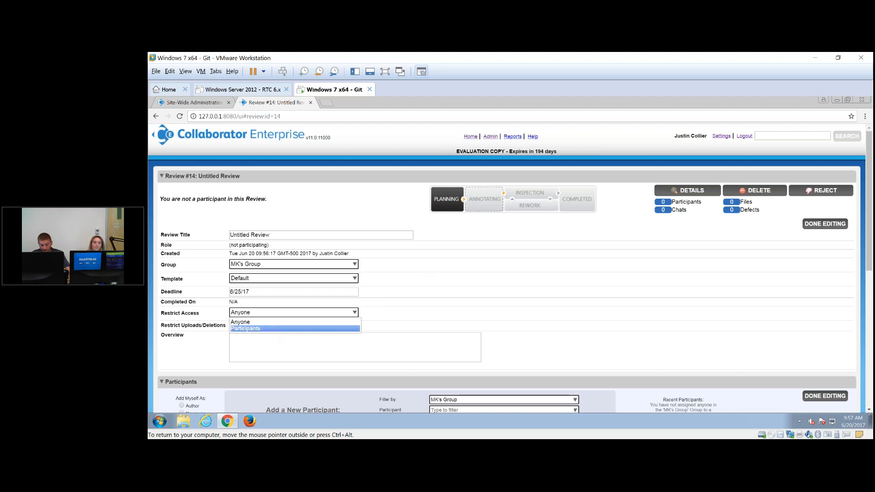
click(436, 287)
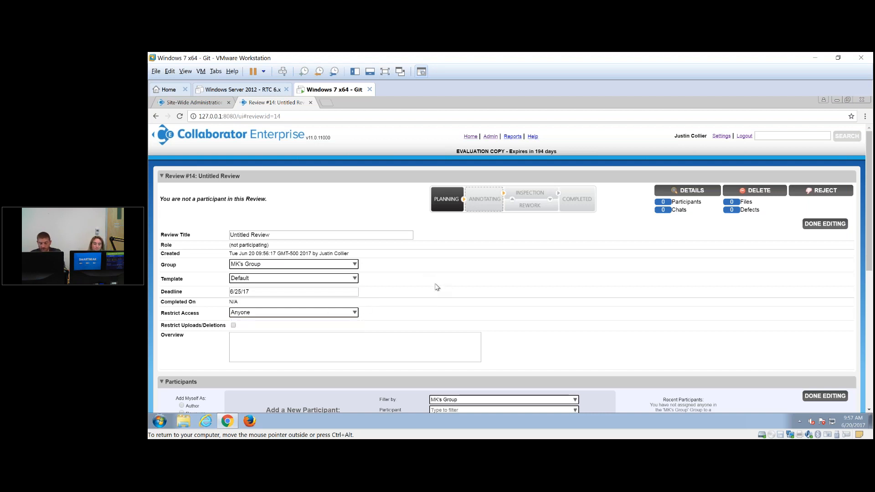